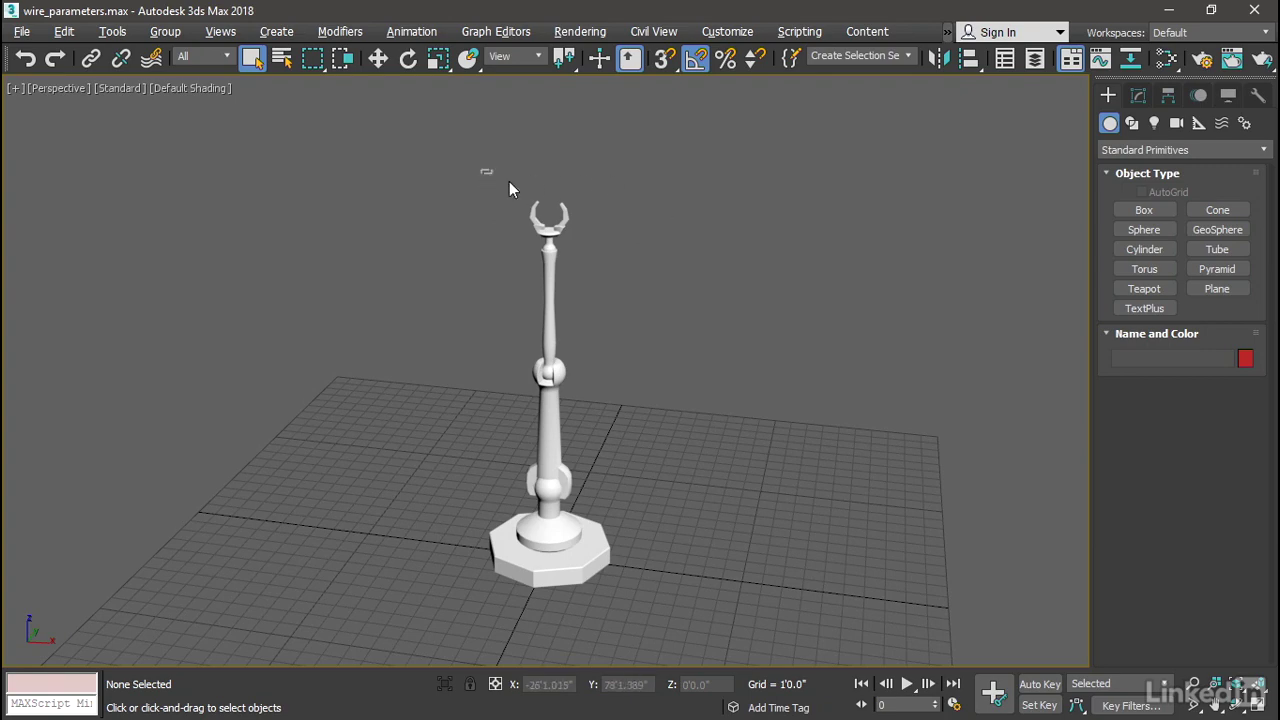
Frame the two claws at the top of the robot arm and check each claw's object name
left_click_drag(482, 170, 634, 218)
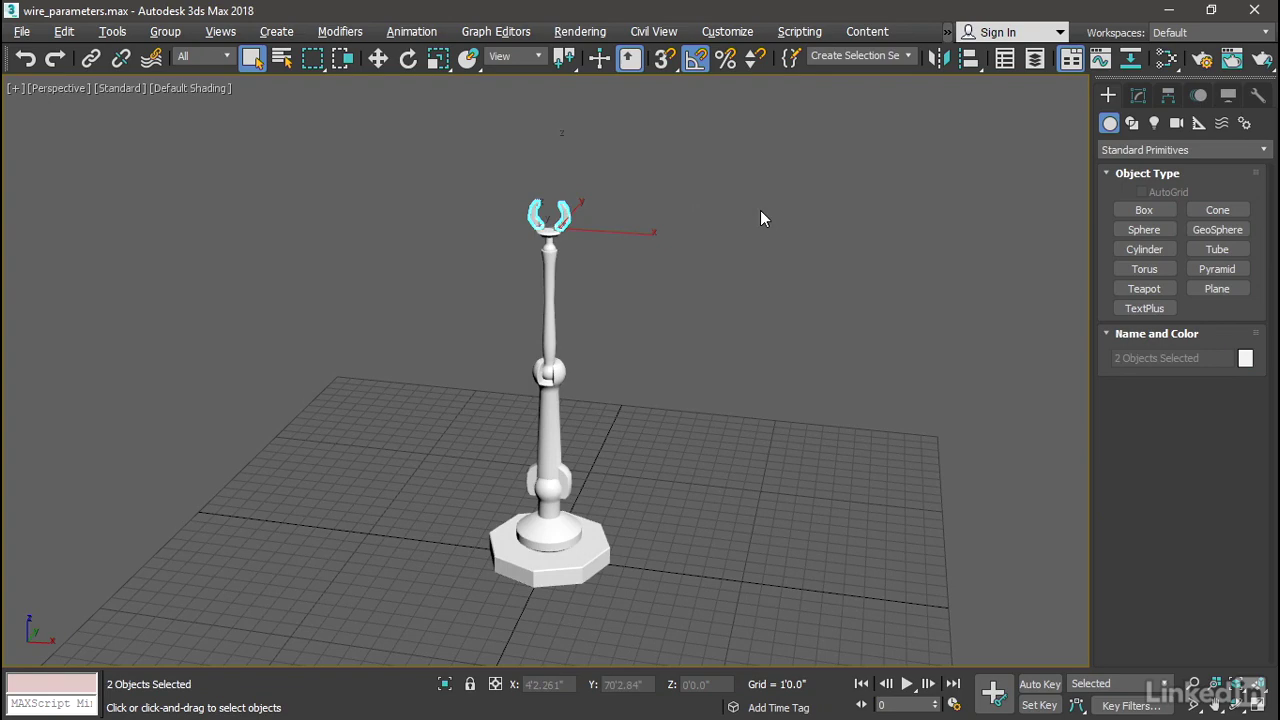
key("z")
left_click(580, 197)
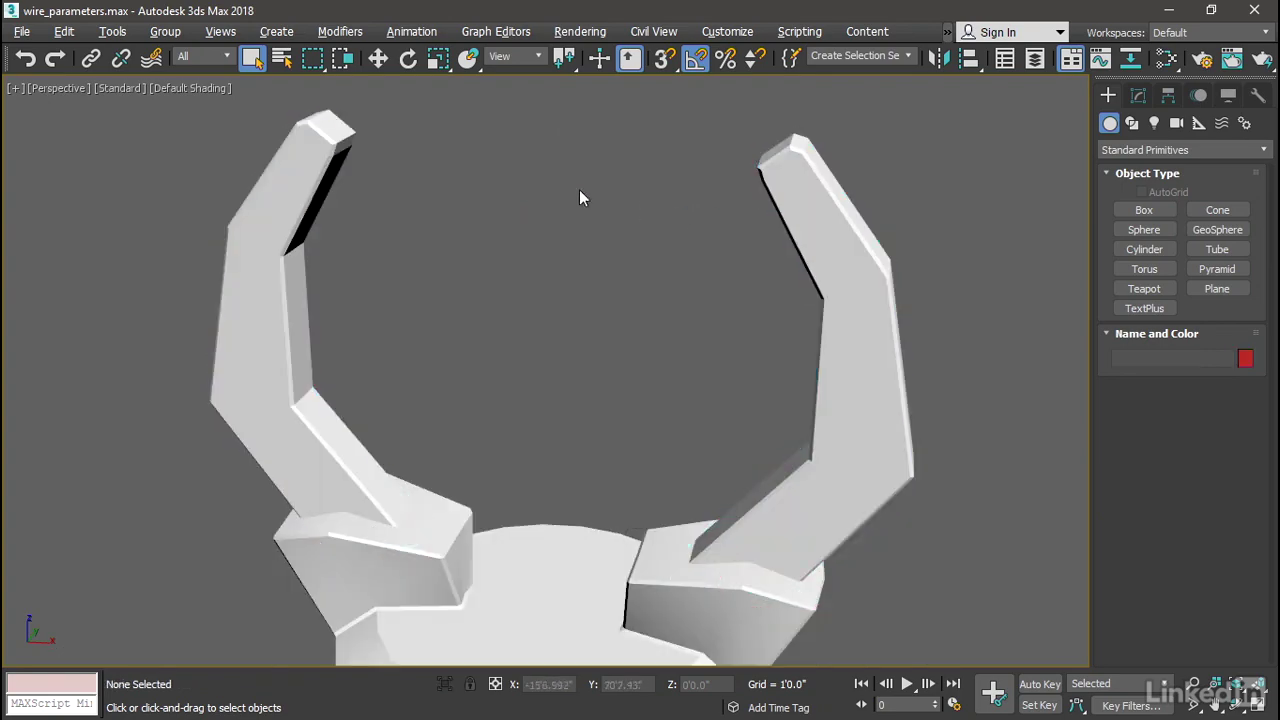
left_click(312, 157)
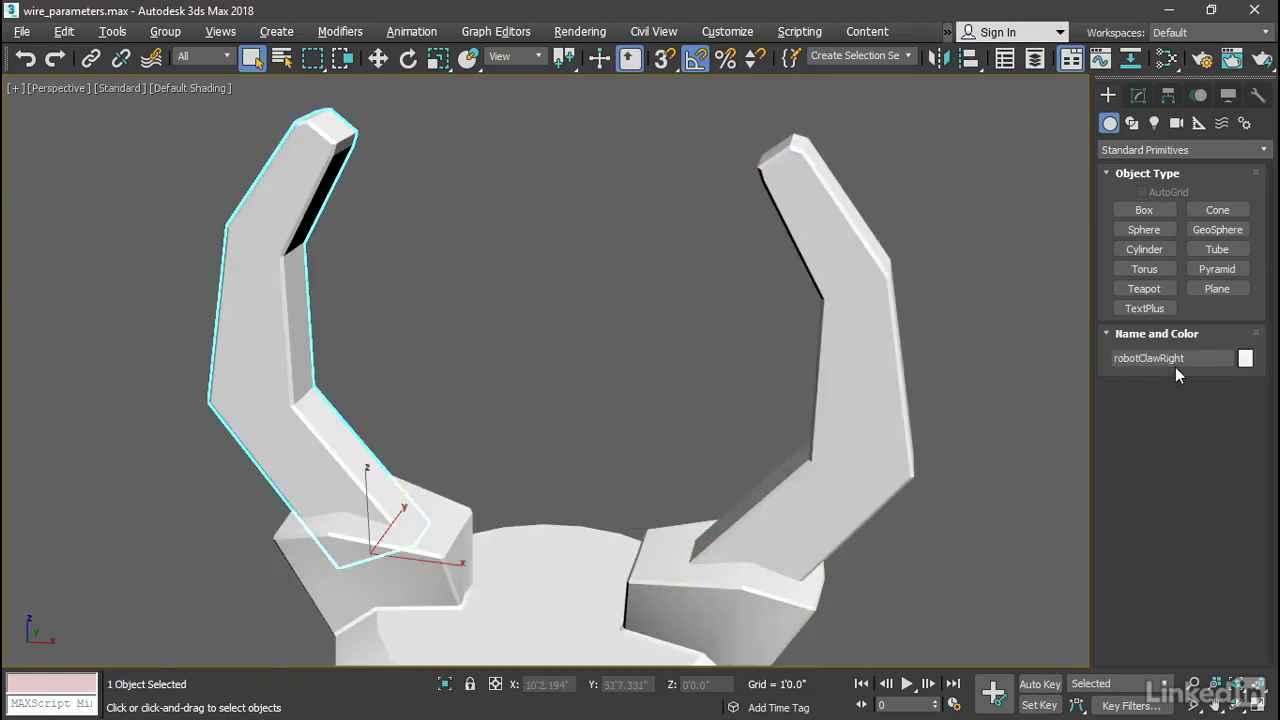
left_click(823, 230)
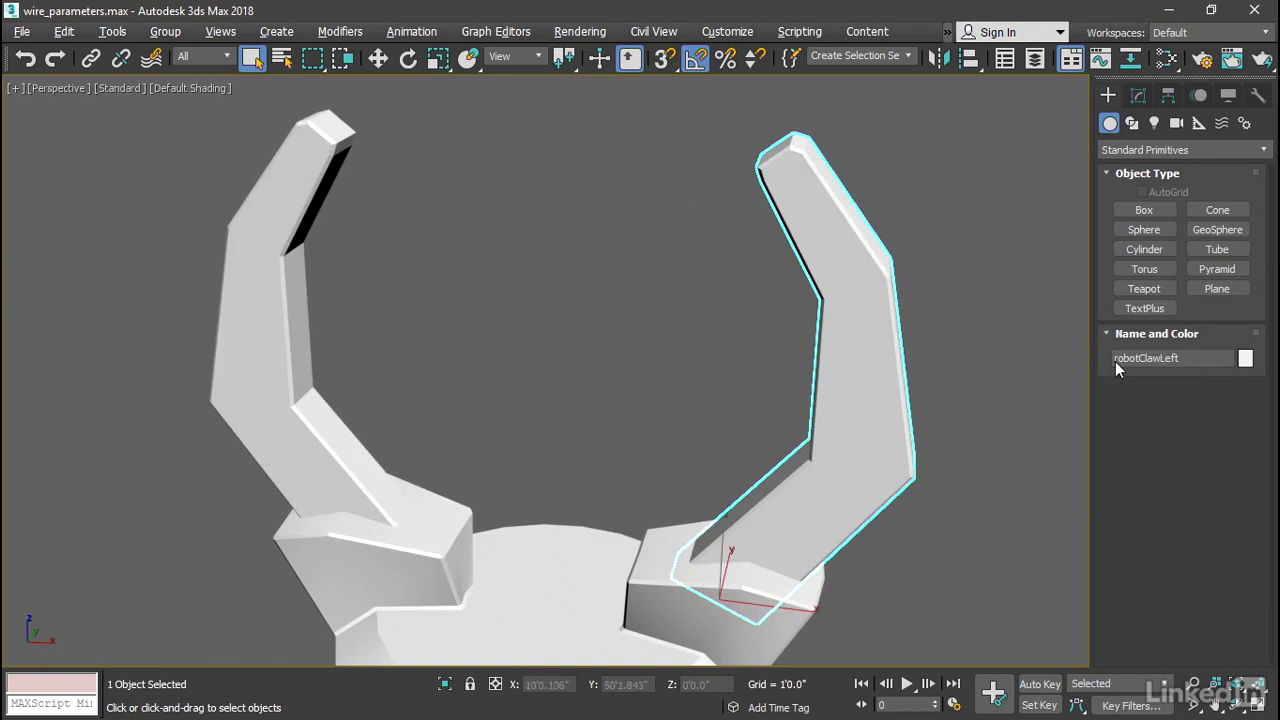
left_click(989, 193)
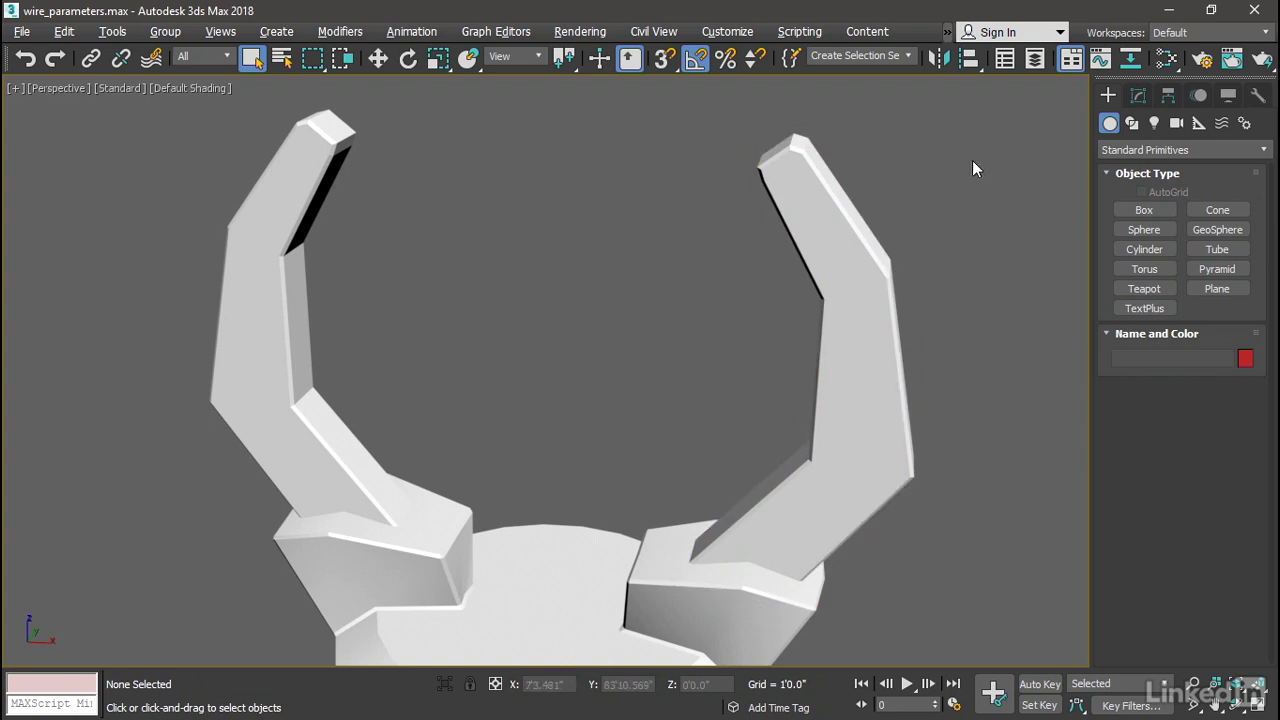
Create a Slider manipulator helper in the empty viewport area above the claw robotClawLeft
left_click(1108, 94)
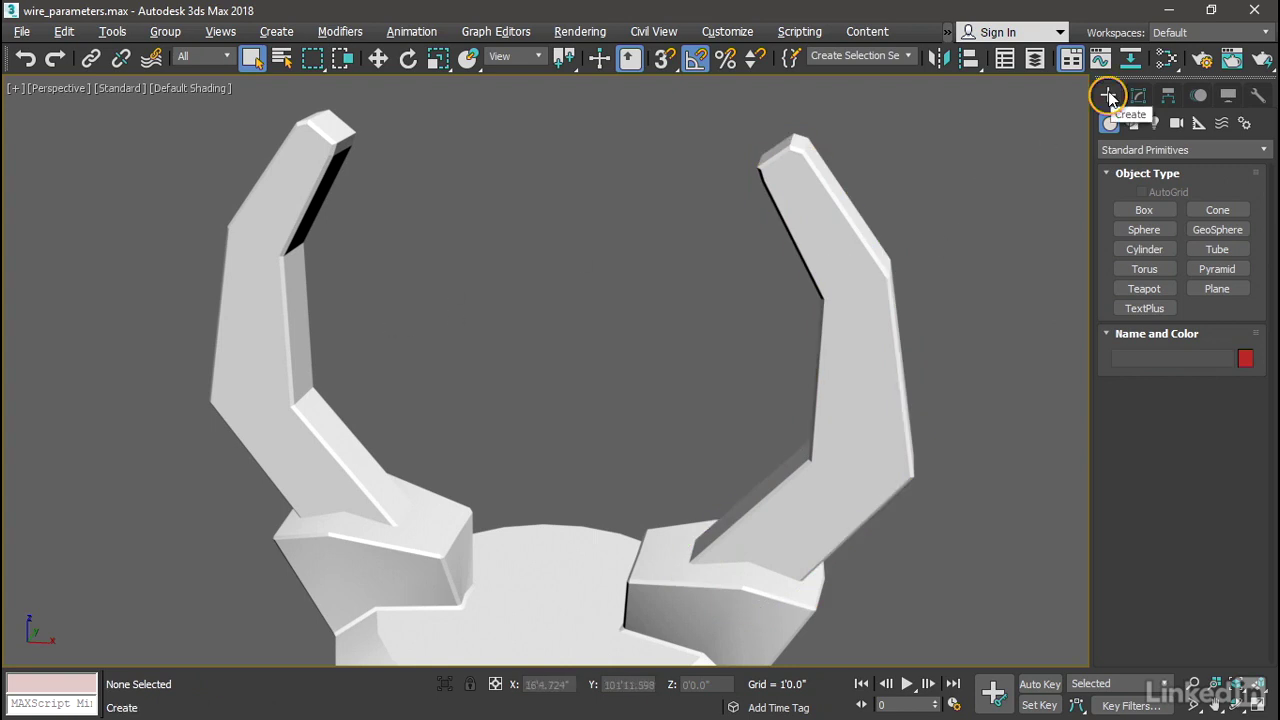
left_click(1198, 123)
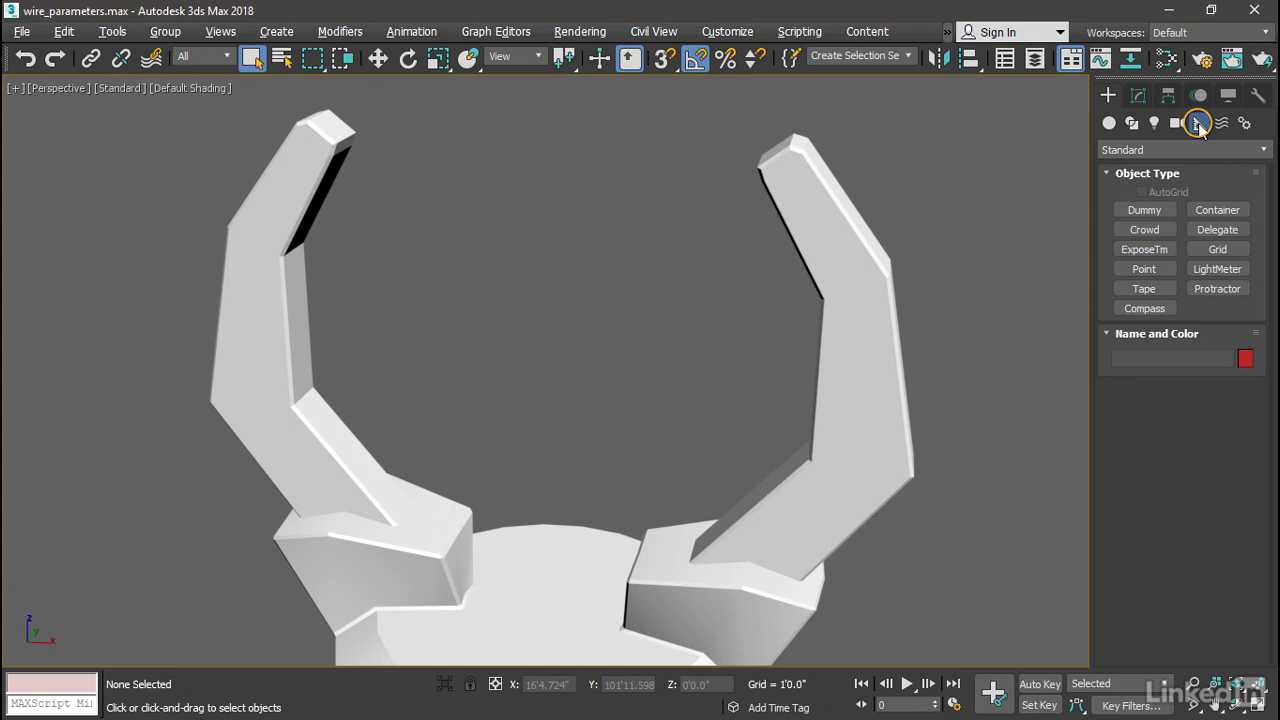
left_click(1261, 150)
left_click(1188, 237)
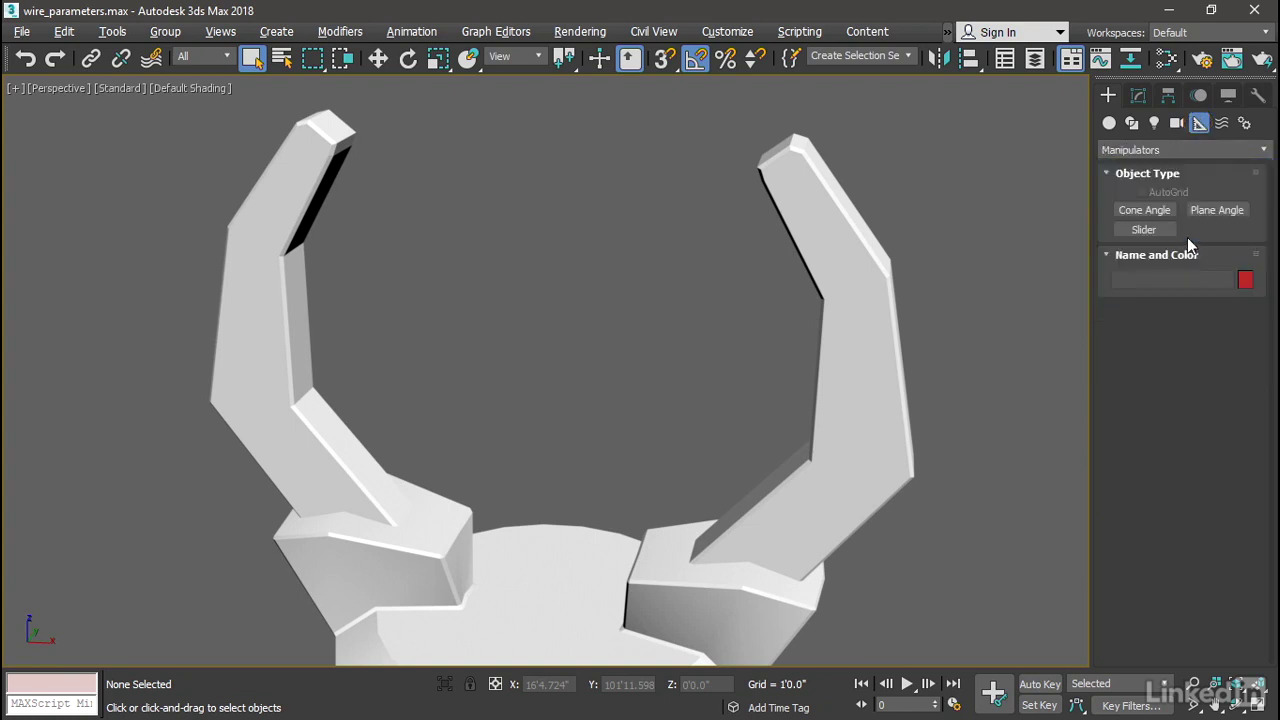
left_click(1166, 229)
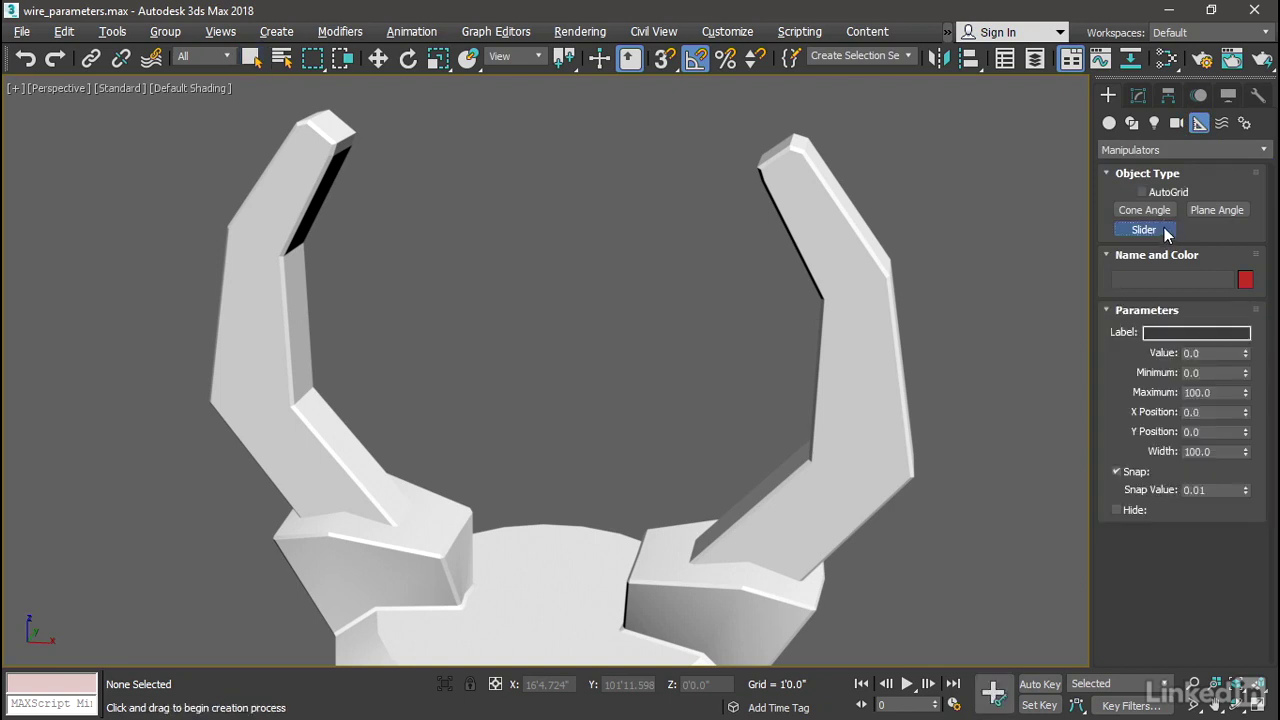
left_click(871, 110)
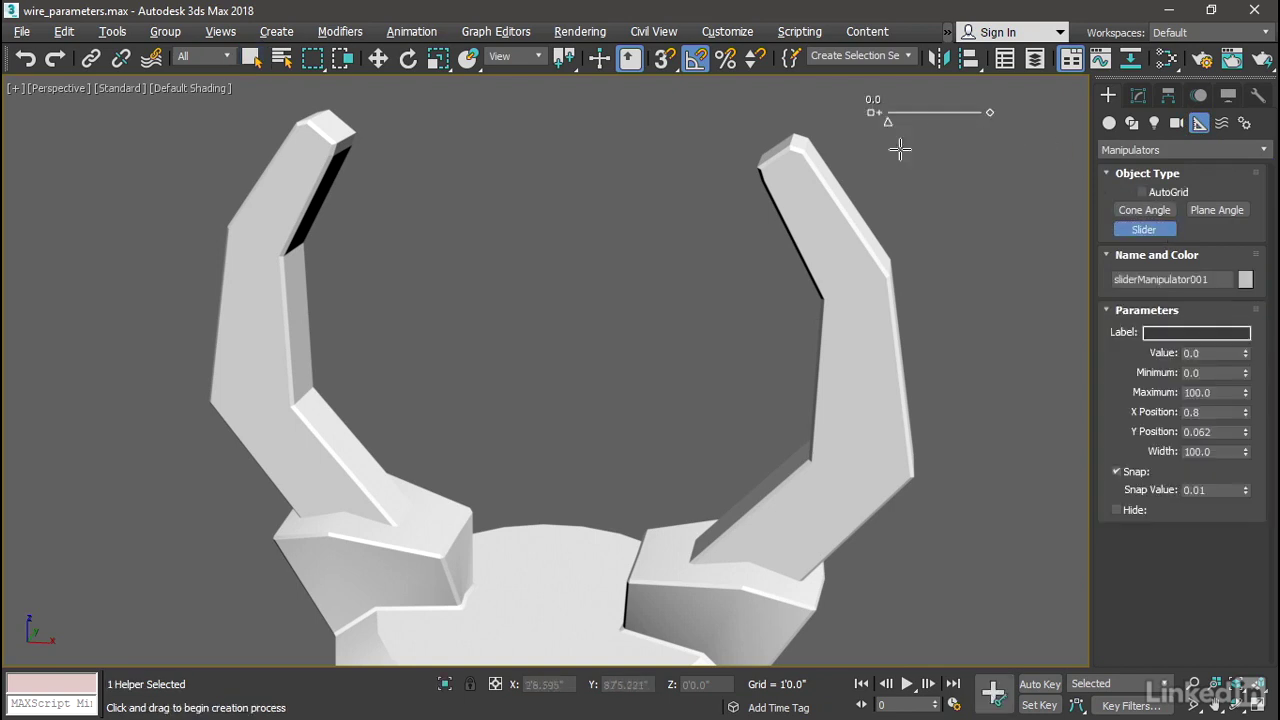
right_click(983, 203)
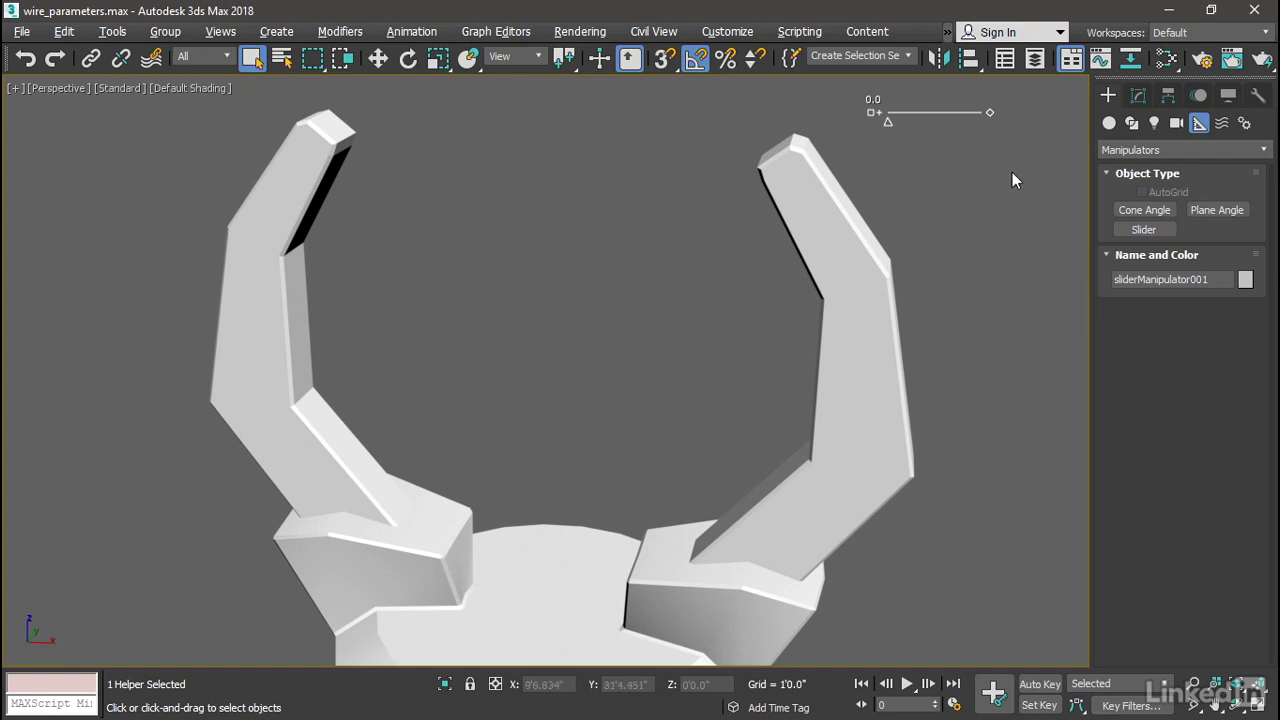
Select the slider manipulator and set its label to grip
left_click(796, 190)
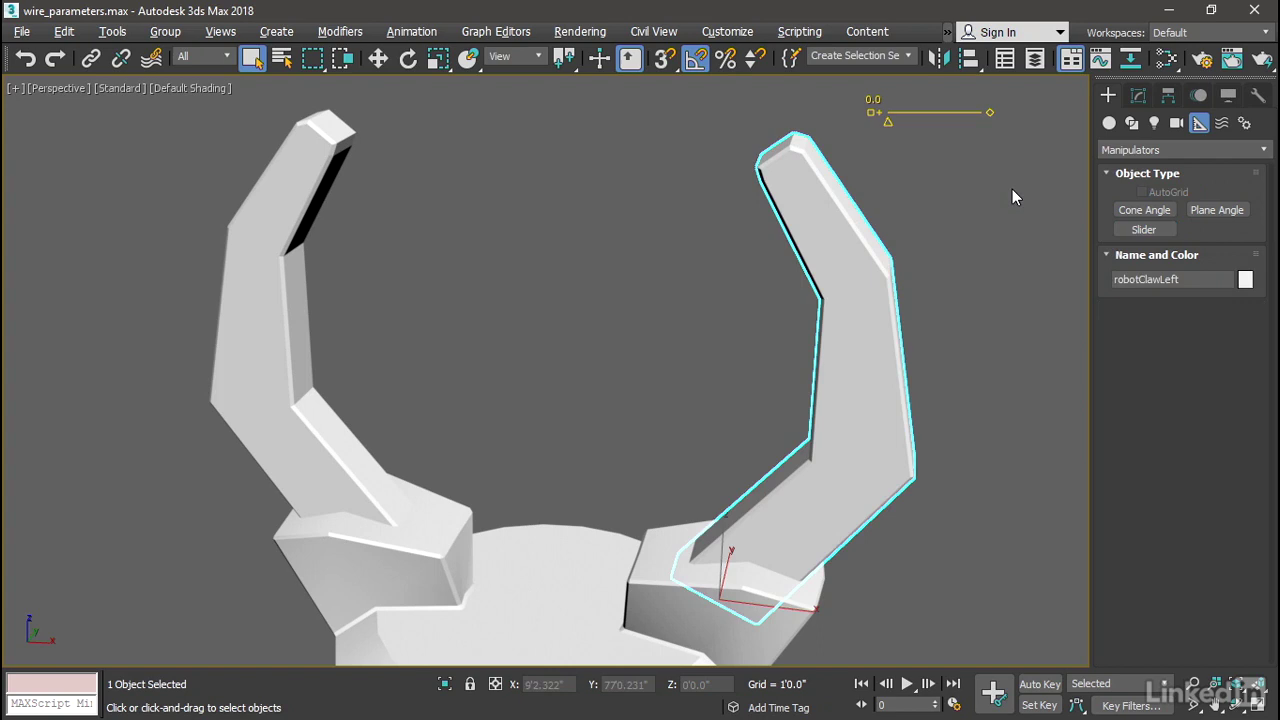
left_click(873, 99)
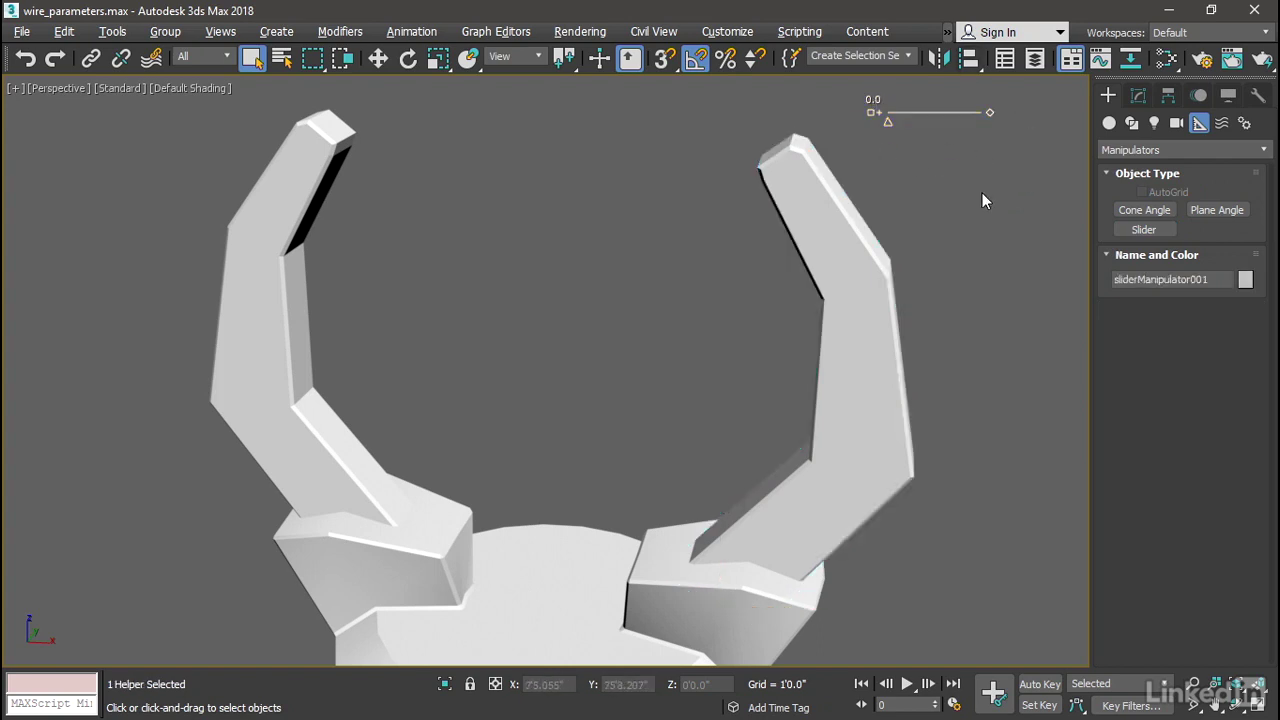
left_click(1139, 96)
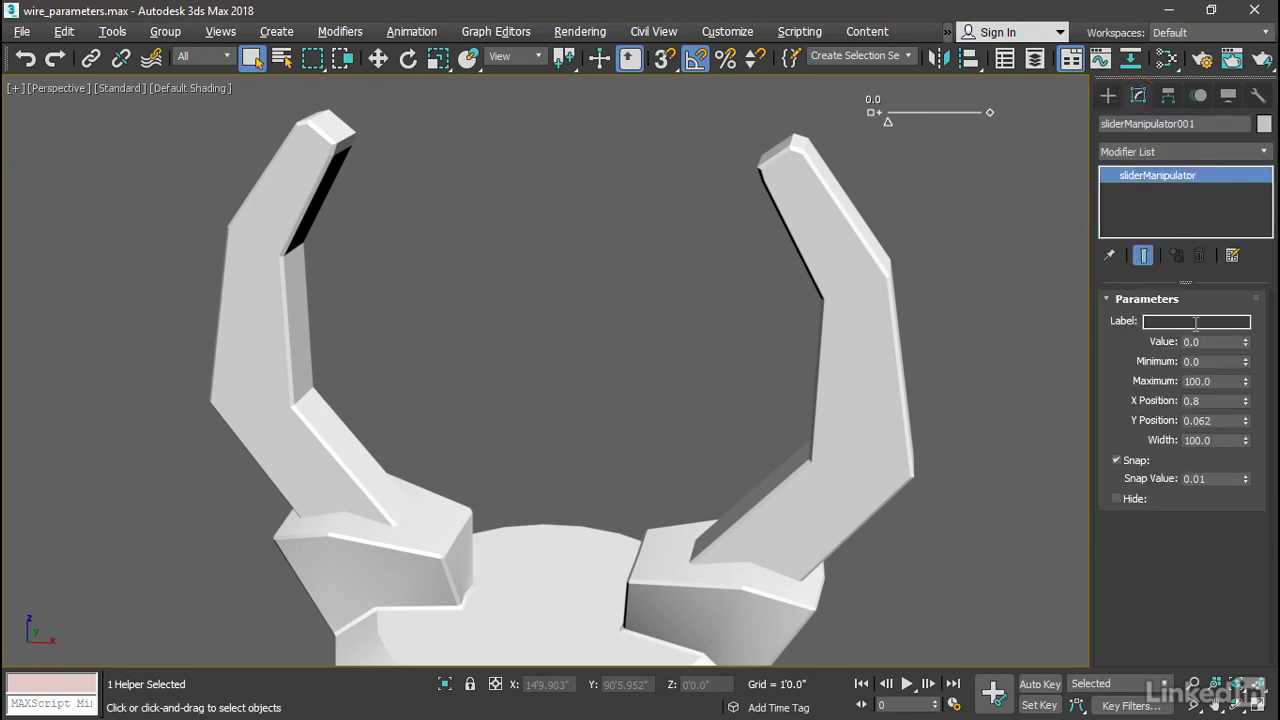
left_click(1171, 321)
type("grip")
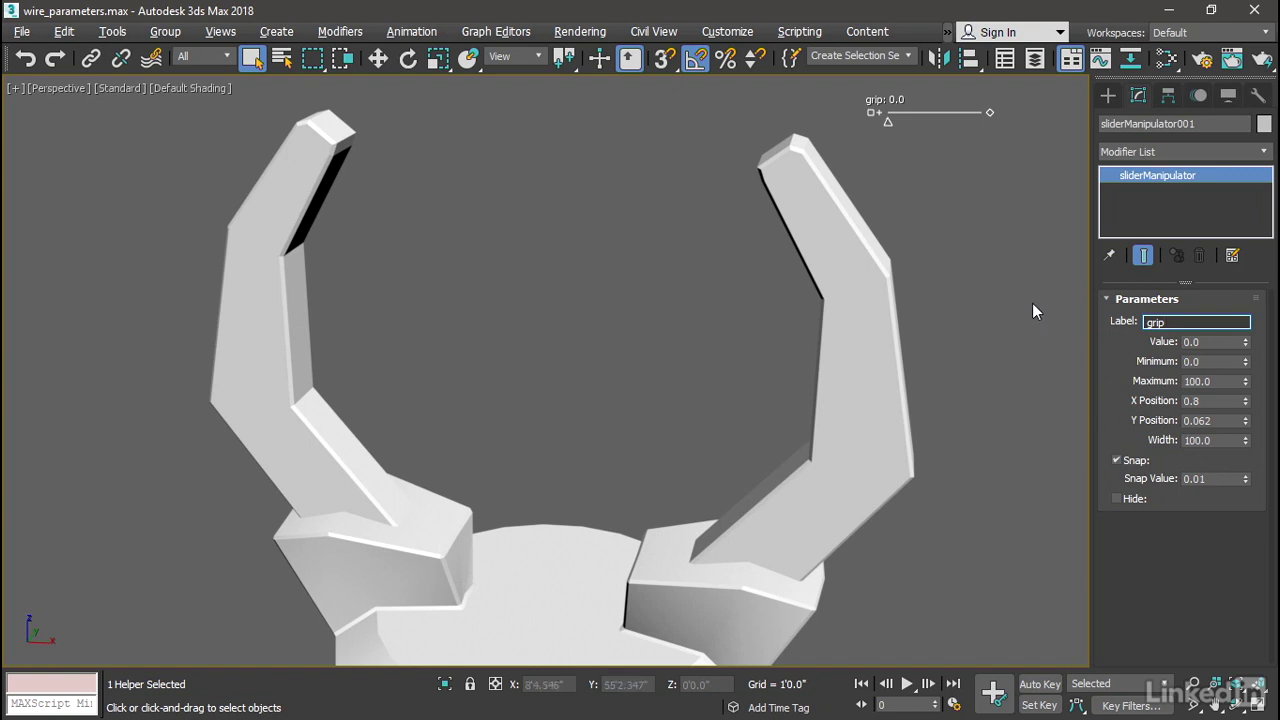
Rotate robotClawLeft inward to -25 degrees on its Y axis, using the Gimbal coordinate system
left_click(835, 220)
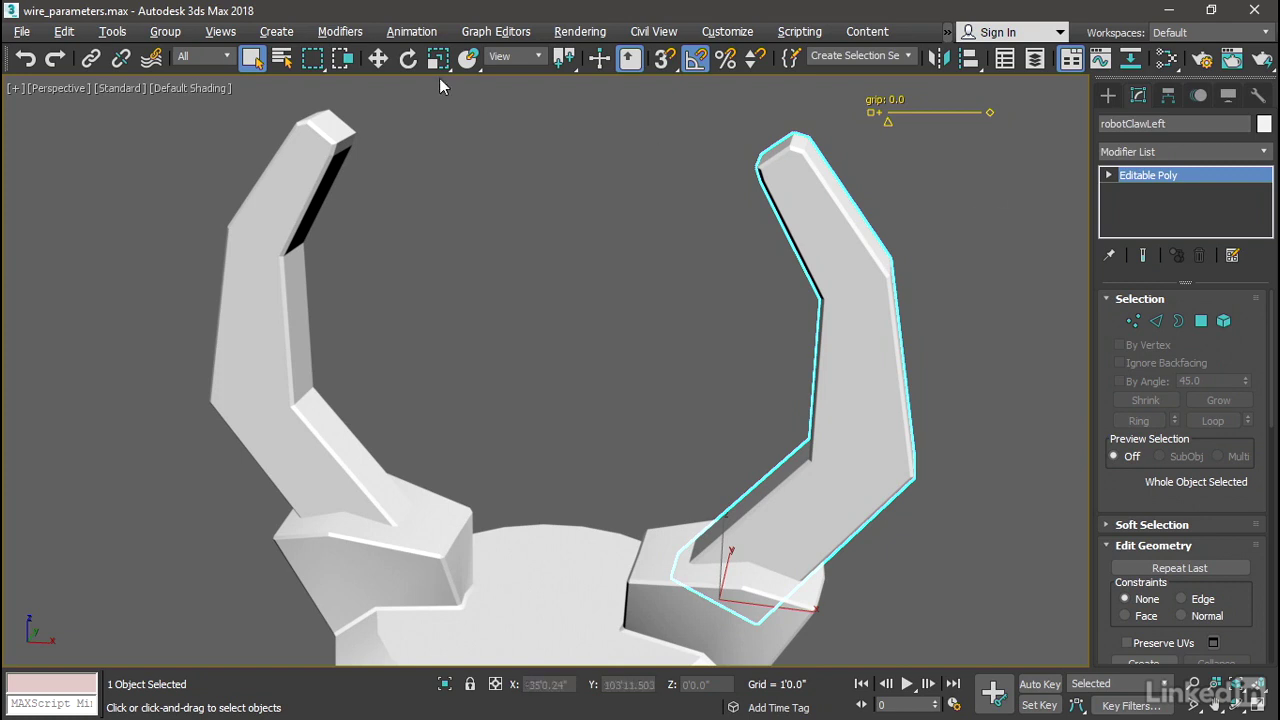
left_click(408, 58)
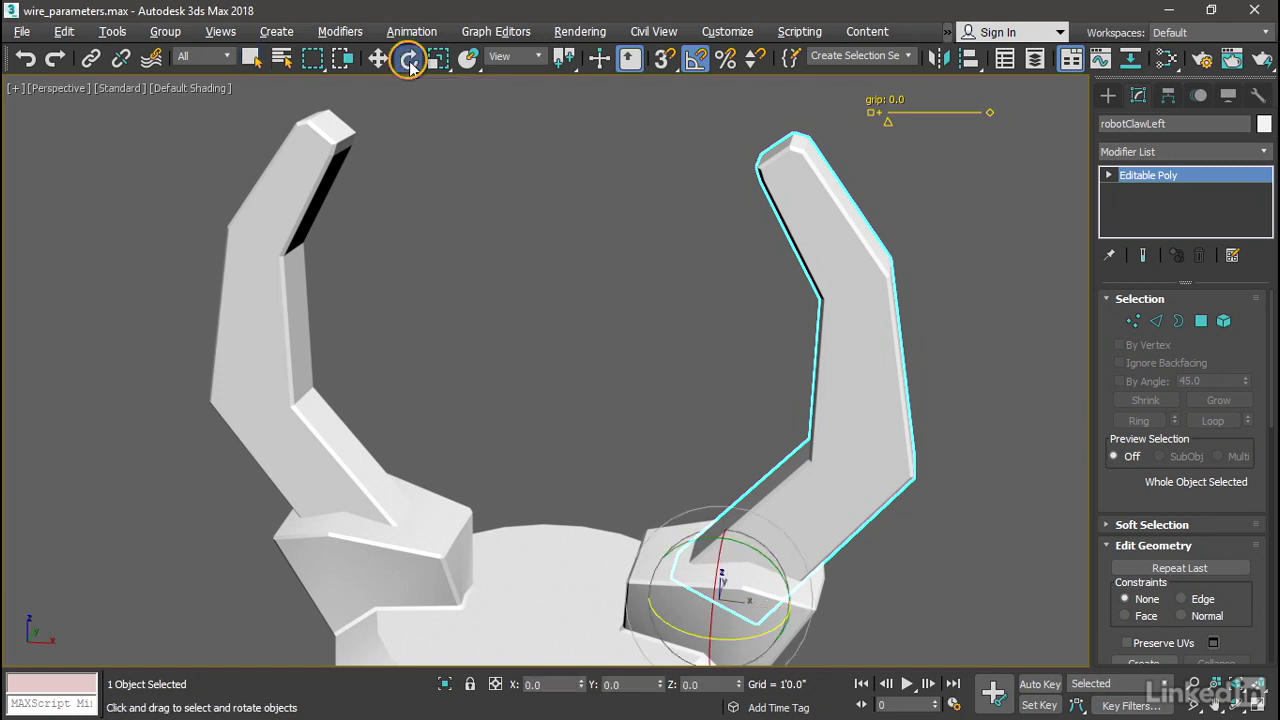
left_click(541, 57)
left_click(528, 132)
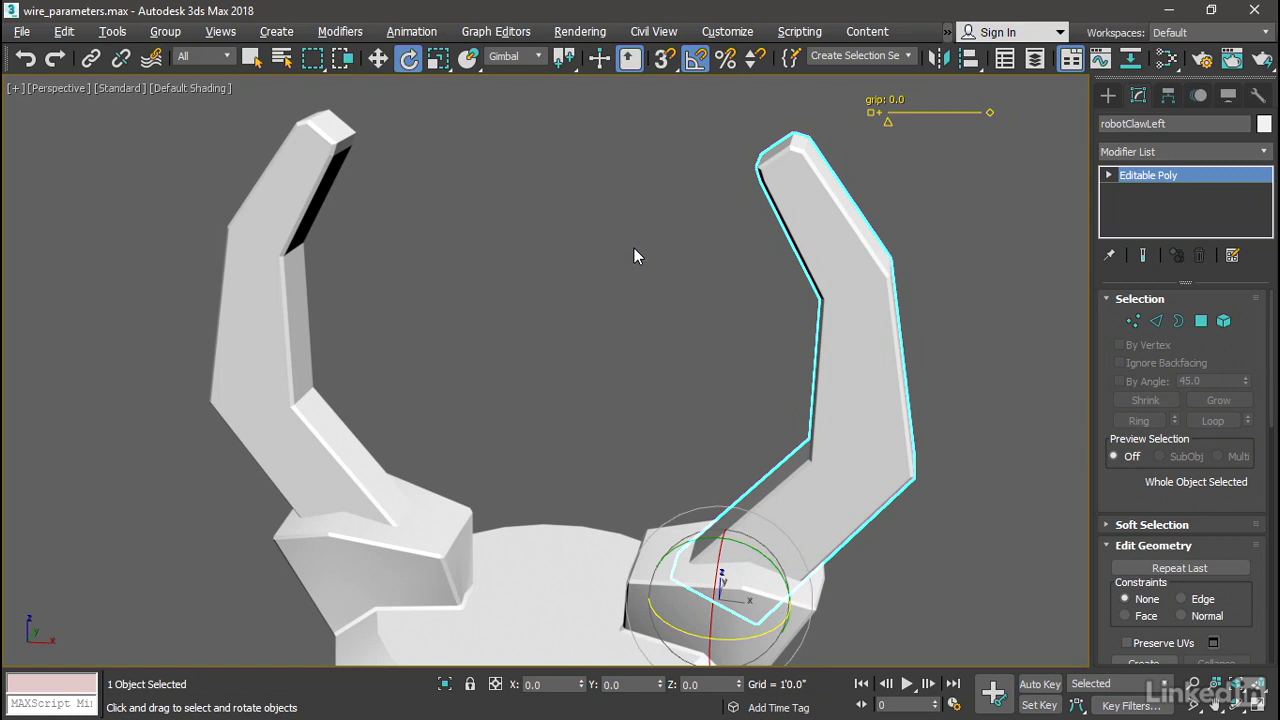
left_click(695, 60)
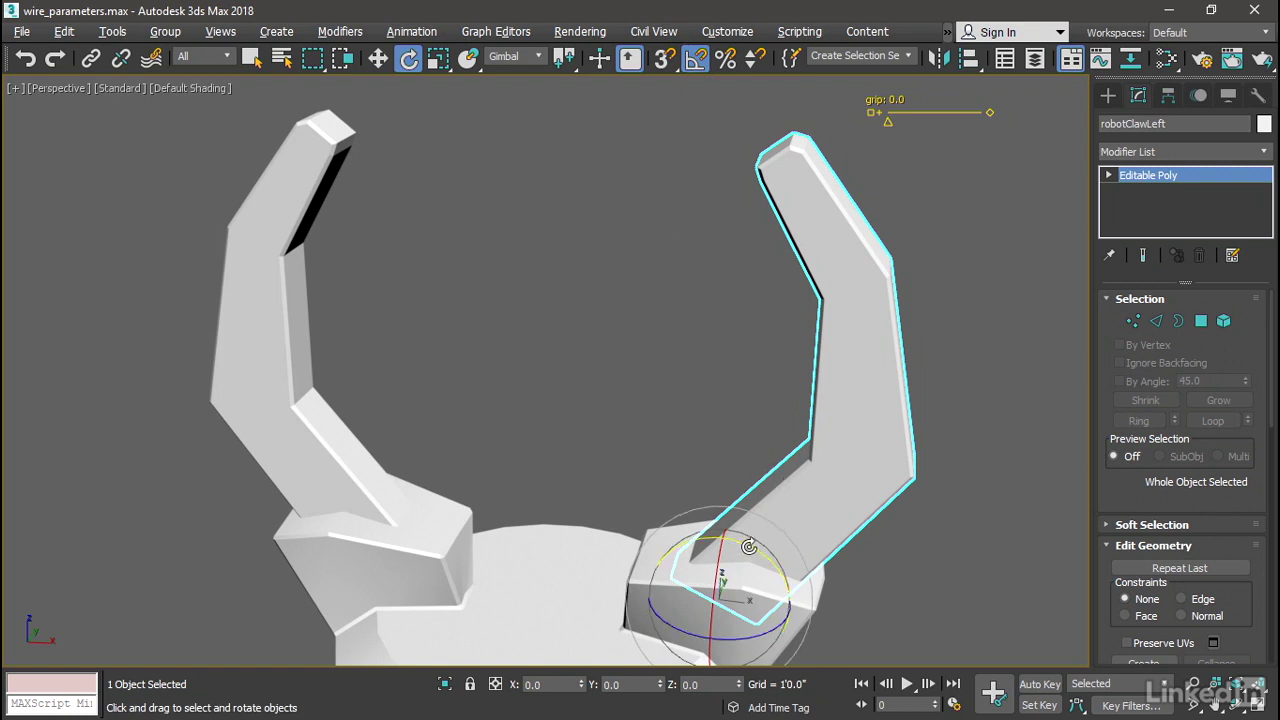
left_click_drag(749, 547, 751, 491)
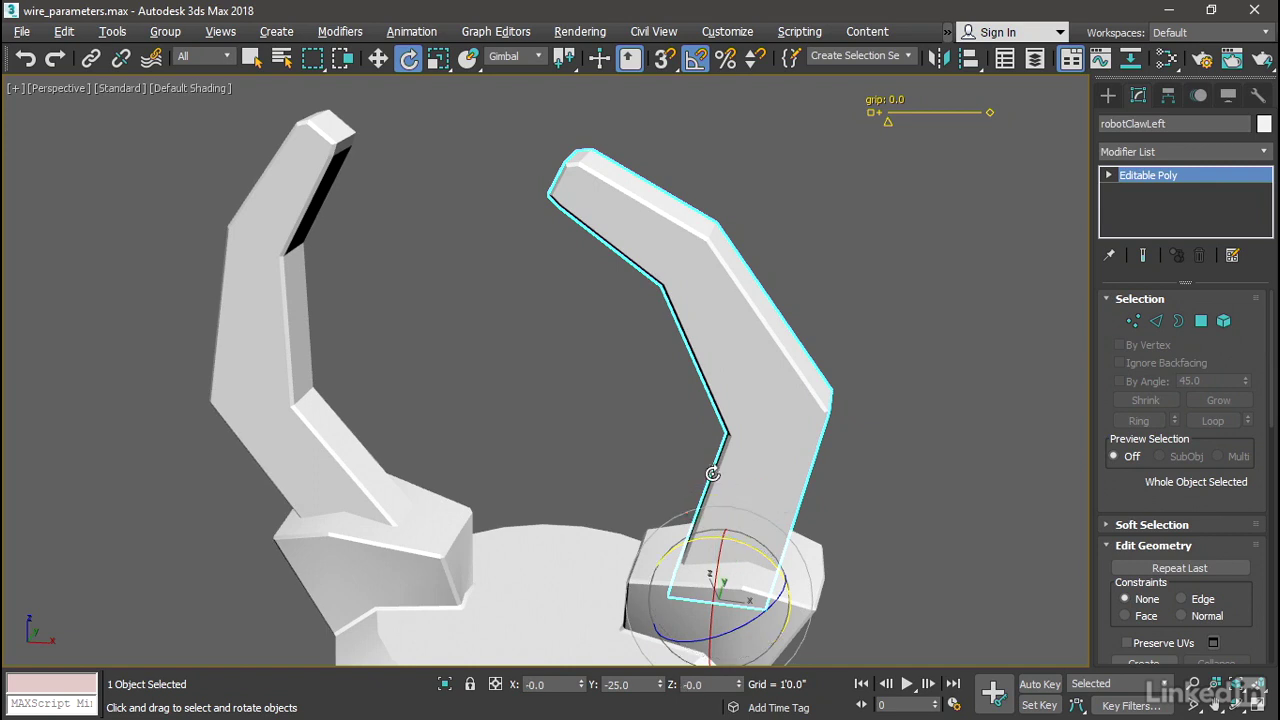
Rotate robotClawRight inward to 25 degrees on its Gimbal Y axis
left_click(268, 371)
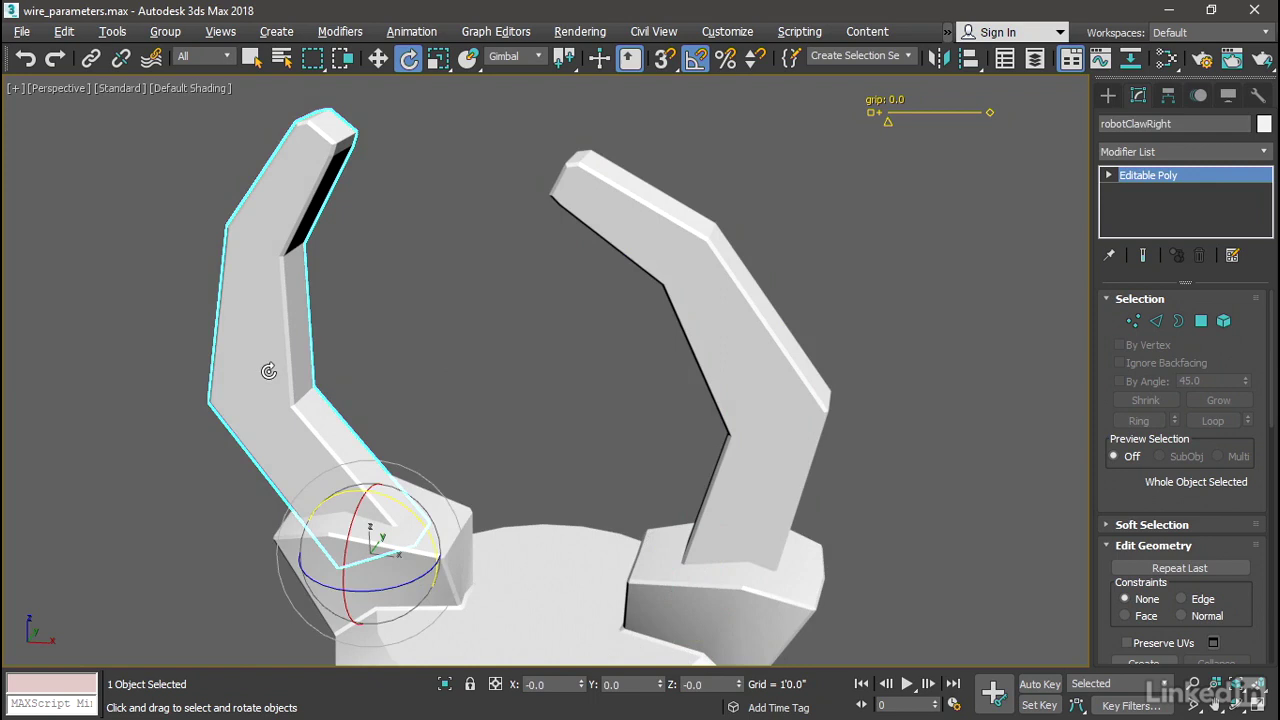
left_click_drag(394, 500, 411, 519)
middle_click_drag(542, 390, 572, 386, "alt")
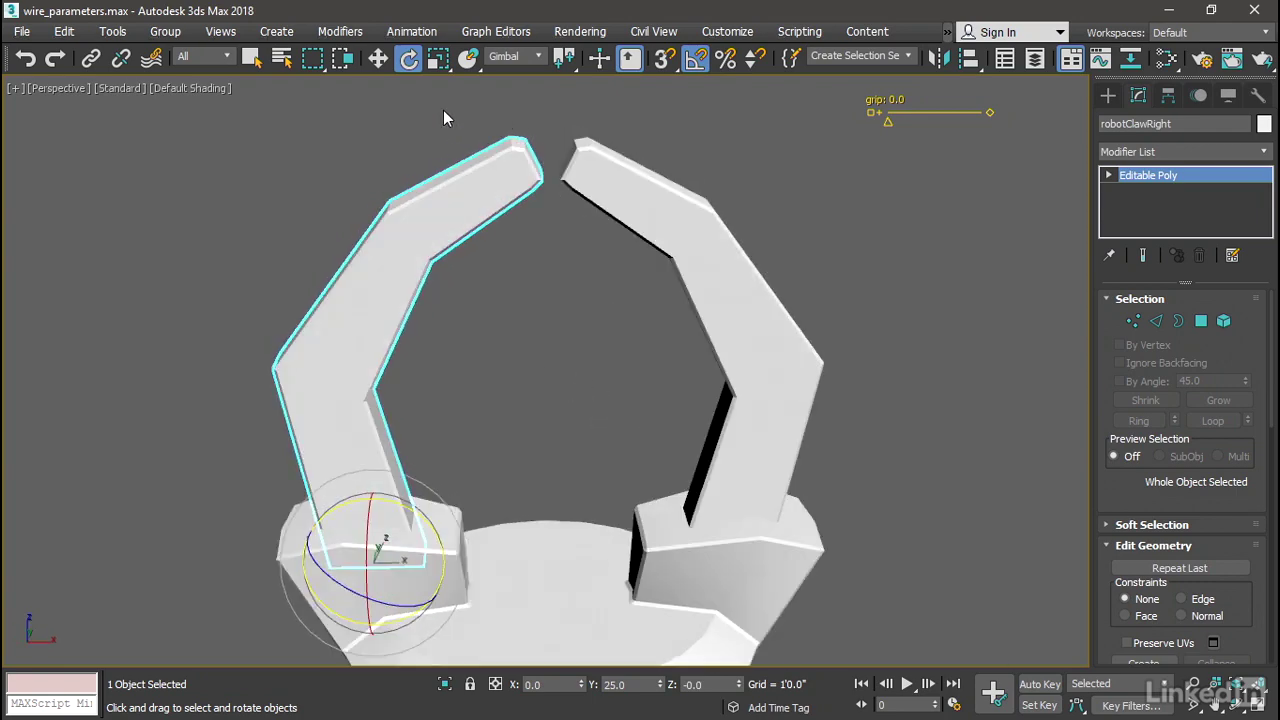
Reset the Y rotation of both claws to 0 together, then clear the selection
left_click_drag(441, 105, 657, 229)
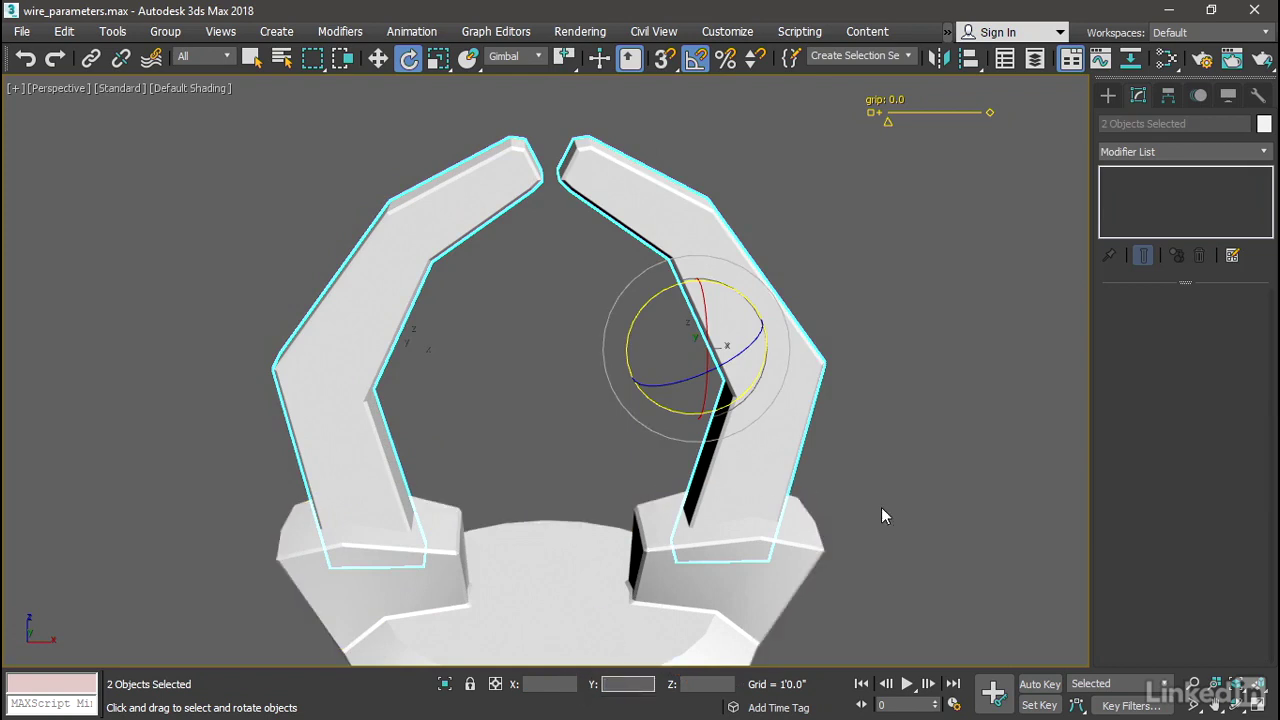
type("30")
key("Return")
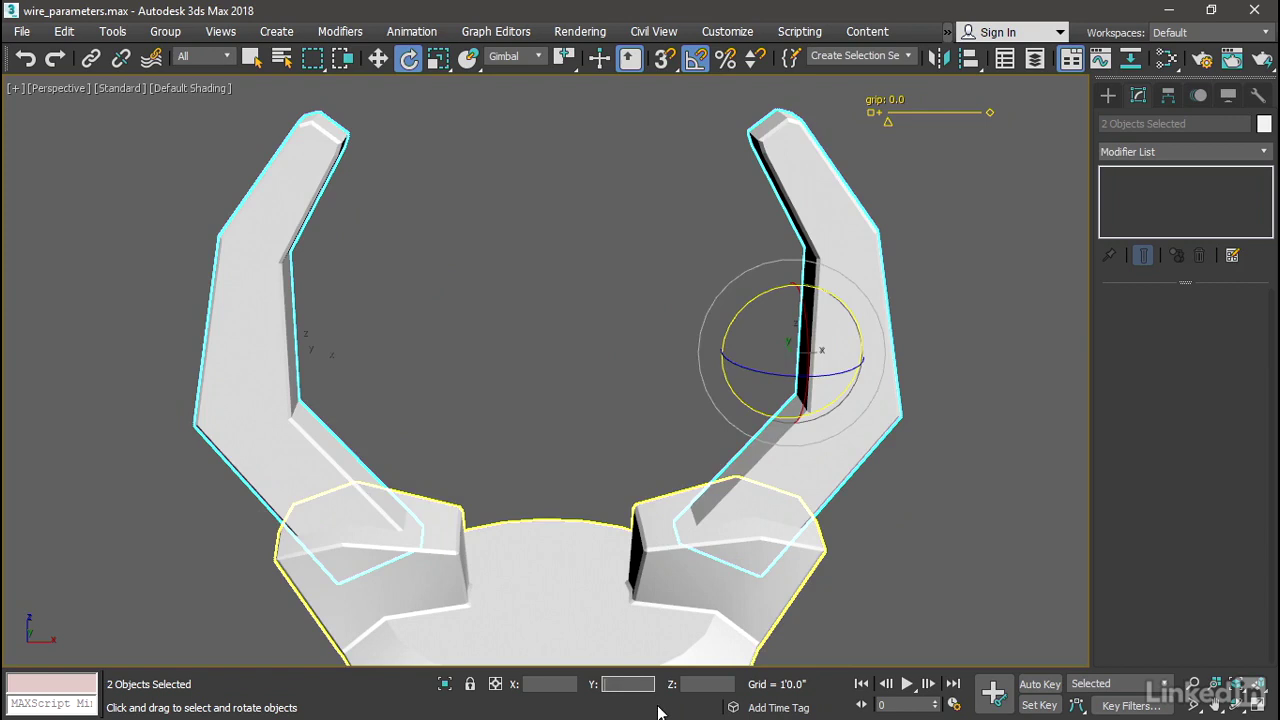
left_click(1003, 350)
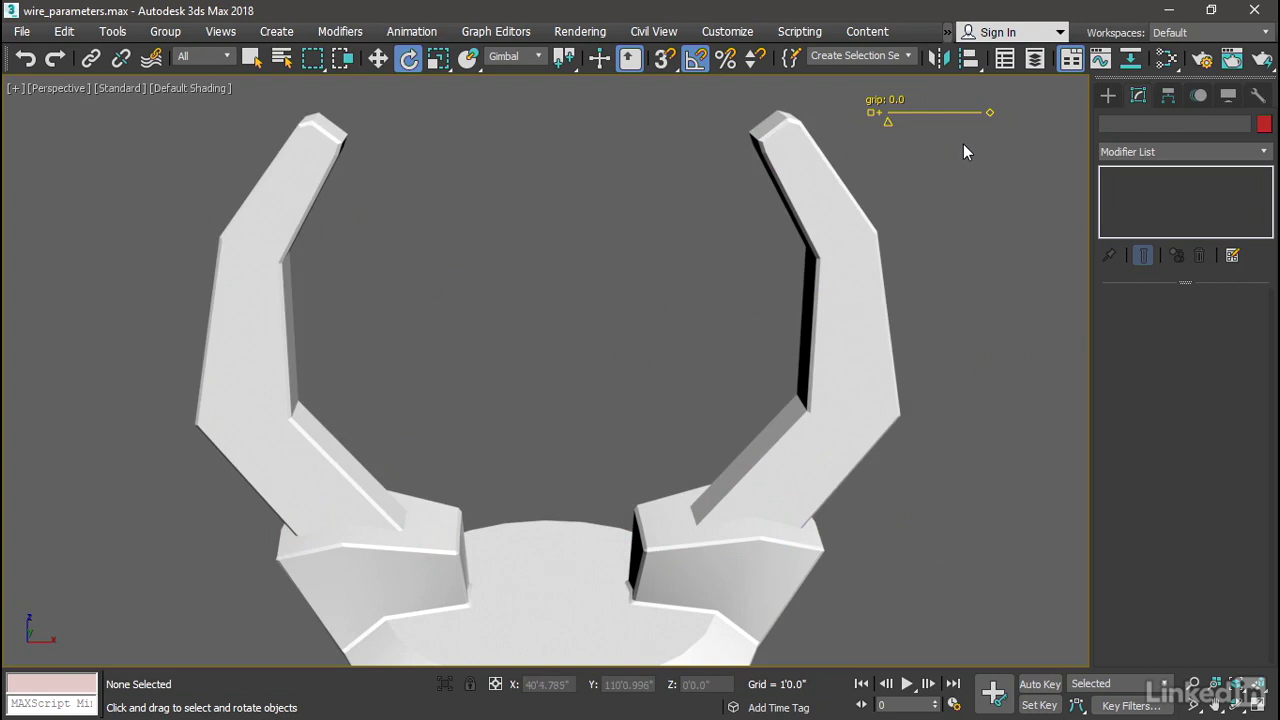
Use Select and Manipulate to shift the grip slider slightly and widen it to about 173
left_click(600, 60)
left_click(377, 59)
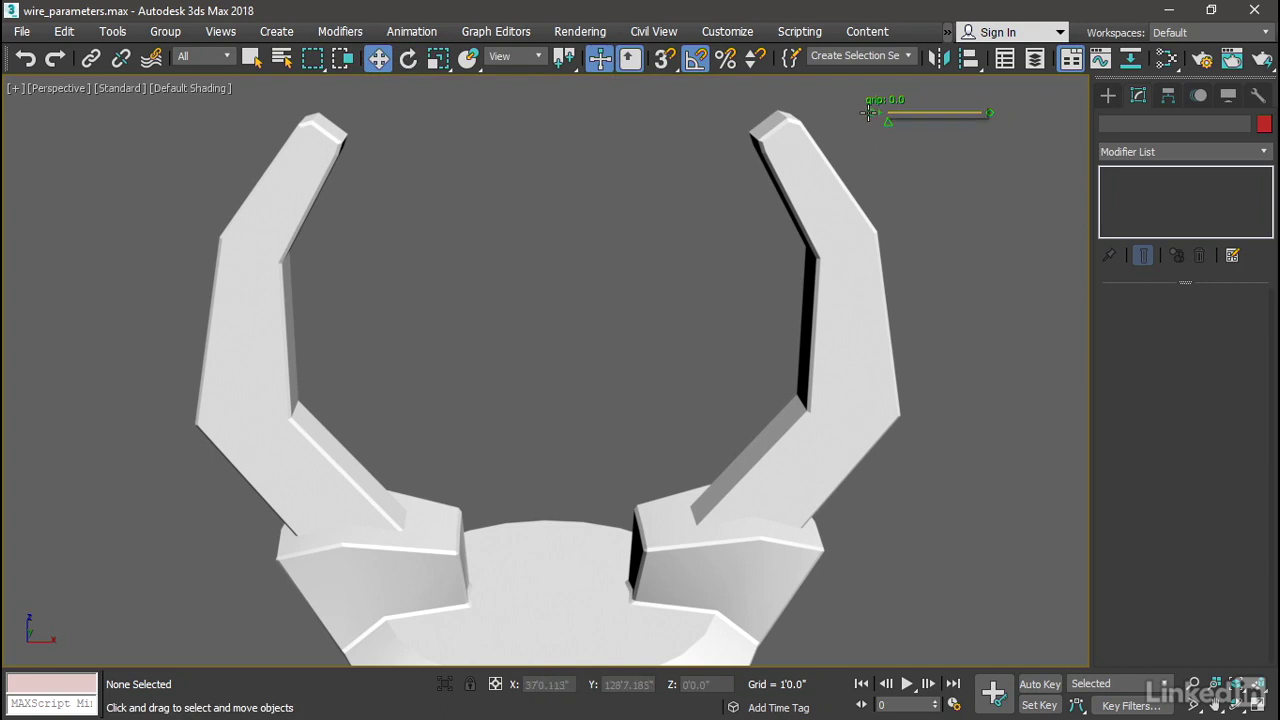
mouse_move(872, 114)
left_mouse_down()
mouse_move(941, 259)
mouse_move(862, 128)
mouse_move(878, 112)
left_mouse_up()
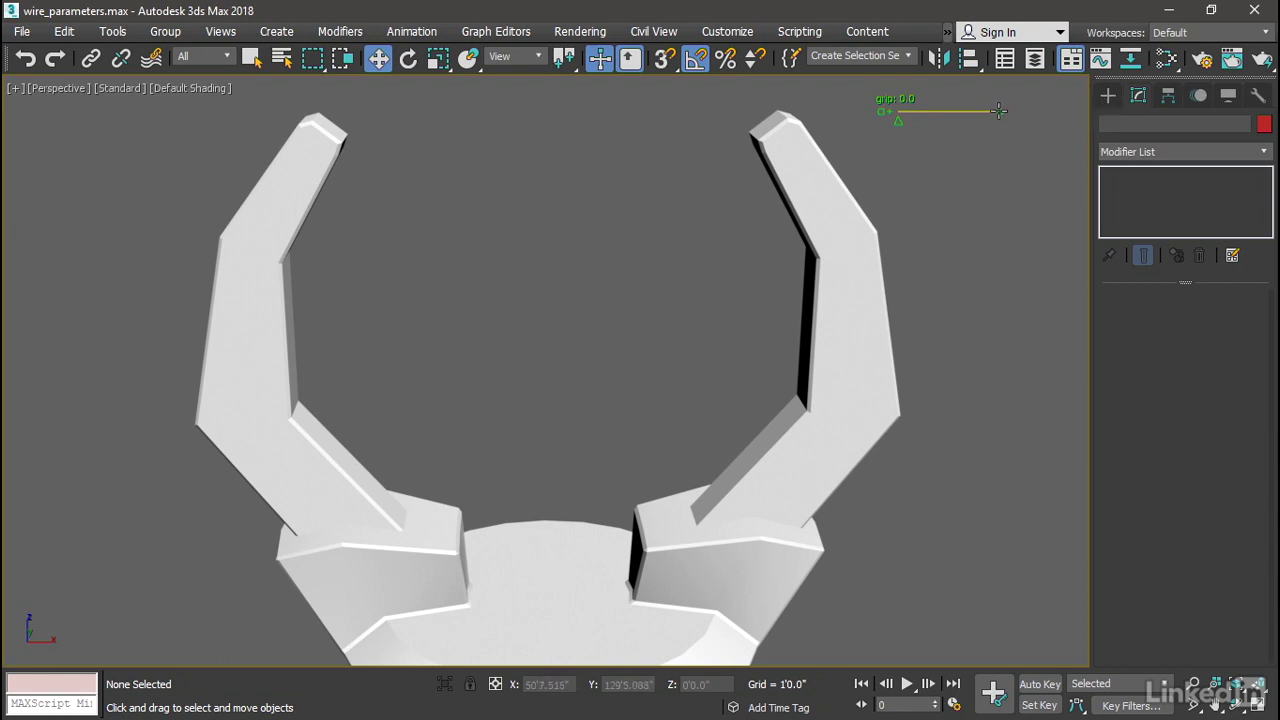
left_click_drag(998, 110, 1068, 112)
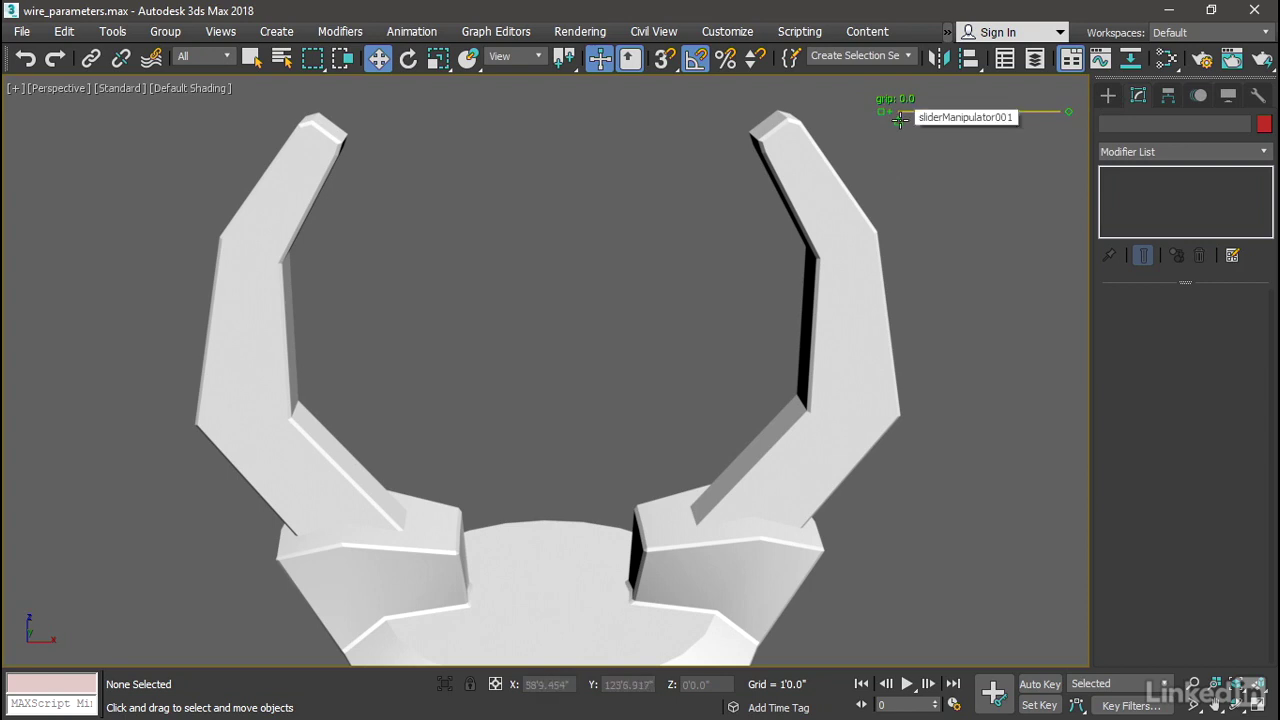
Slide the grip slider's handle to a value of about 43.93 and leave manipulate mode
left_click_drag(899, 119, 969, 123)
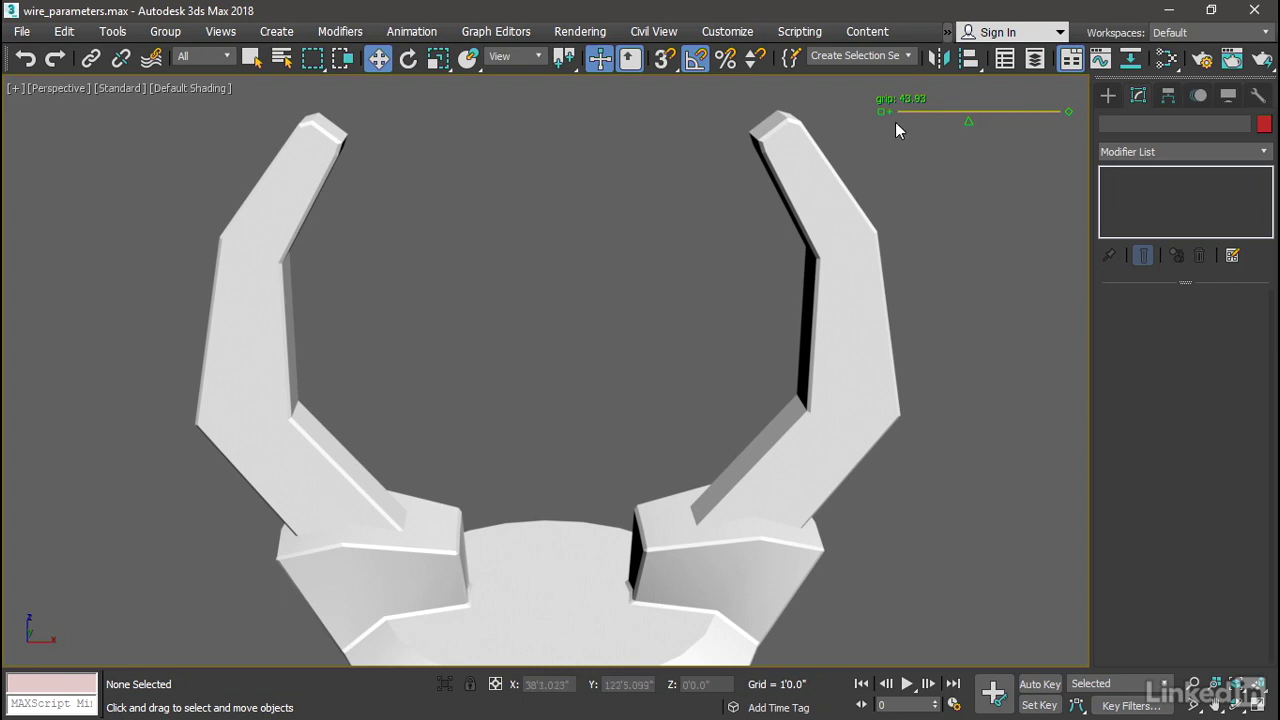
left_click(600, 58)
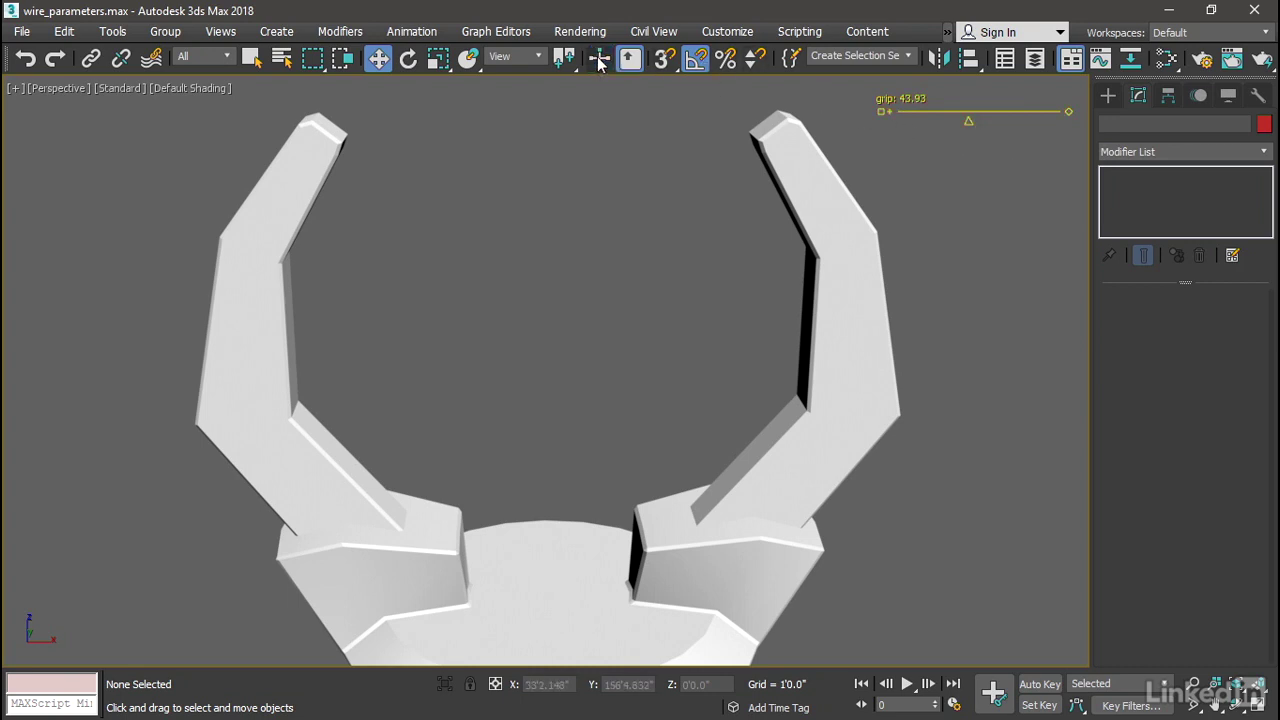
Set the grip slider's minimum to -25 and its maximum to 65
left_click(901, 100)
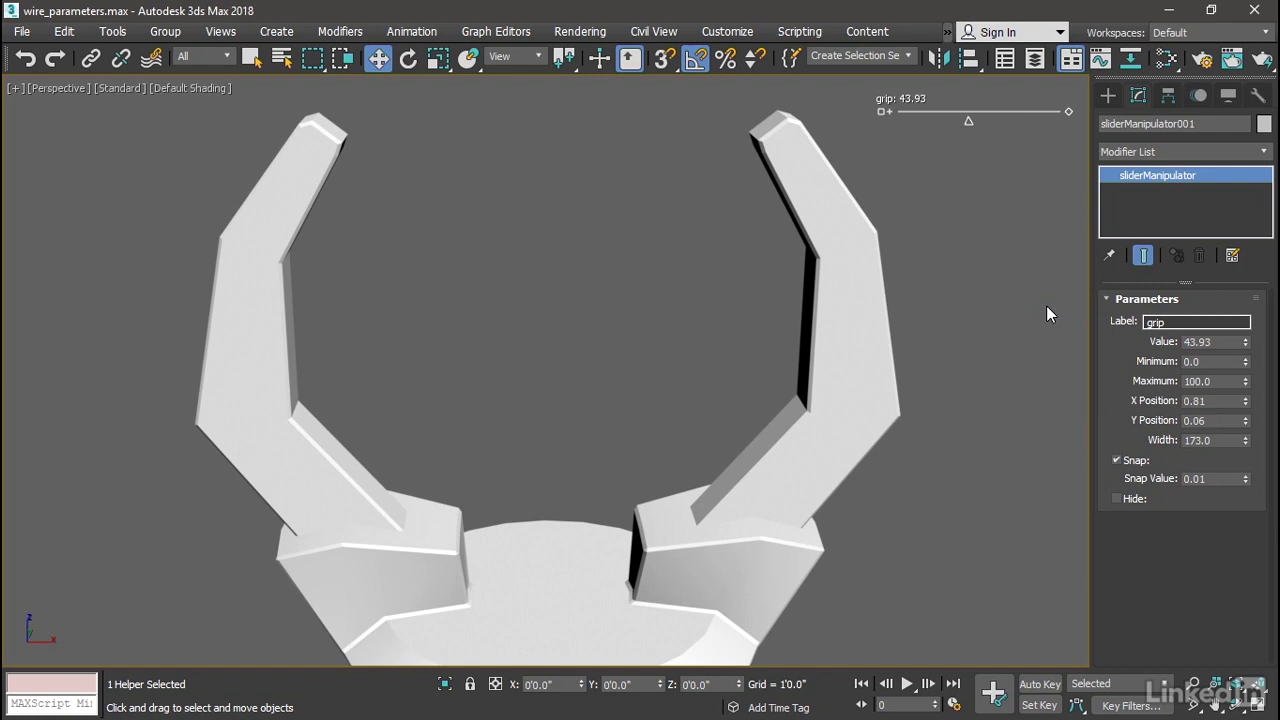
left_click(1211, 362)
type("-25")
left_click(1207, 382)
type("65")
key("Return")
Open the Parameter Wire Dialog for the selected slider manipulator
left_click(421, 33)
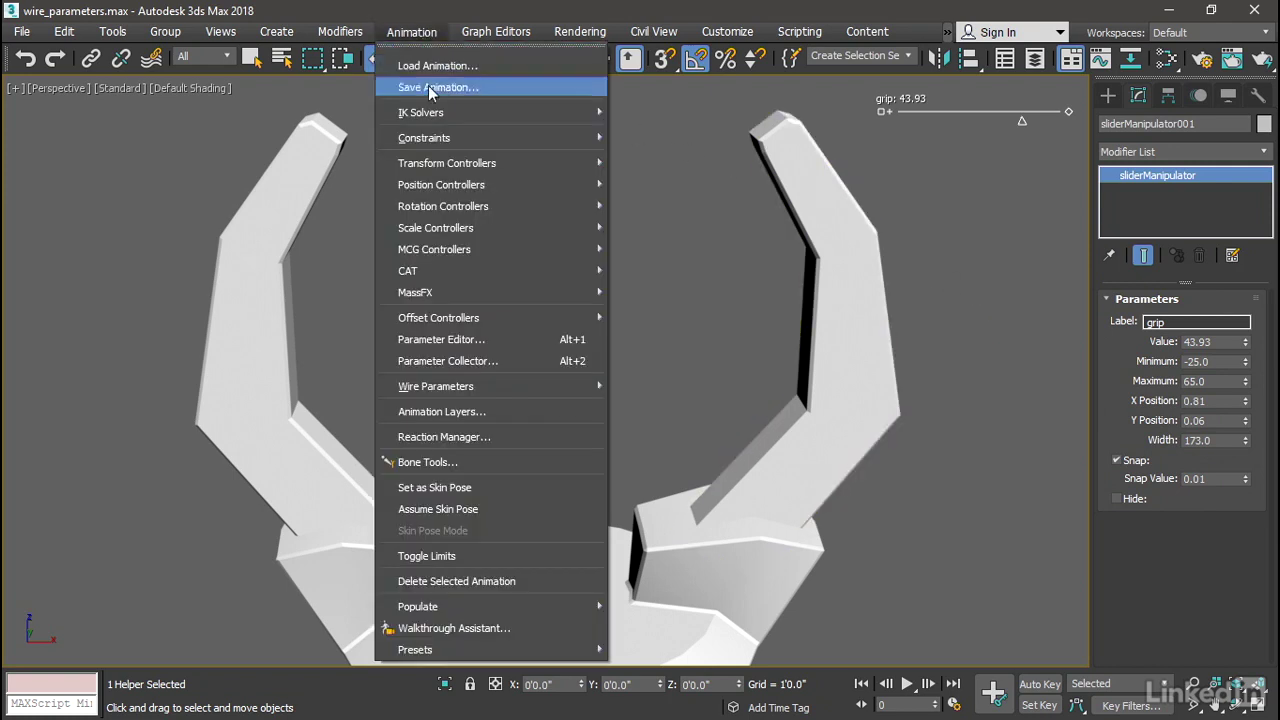
mouse_move(488, 386)
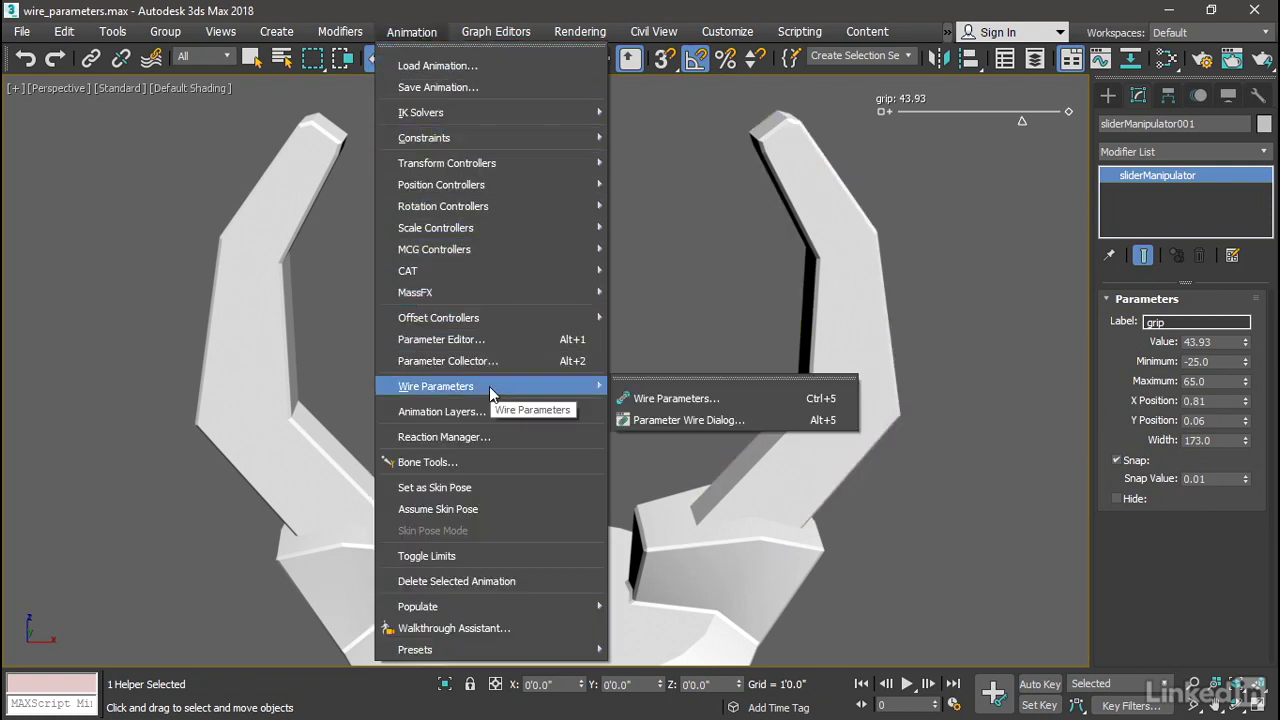
left_click(783, 419)
left_click_drag(472, 230, 446, 133)
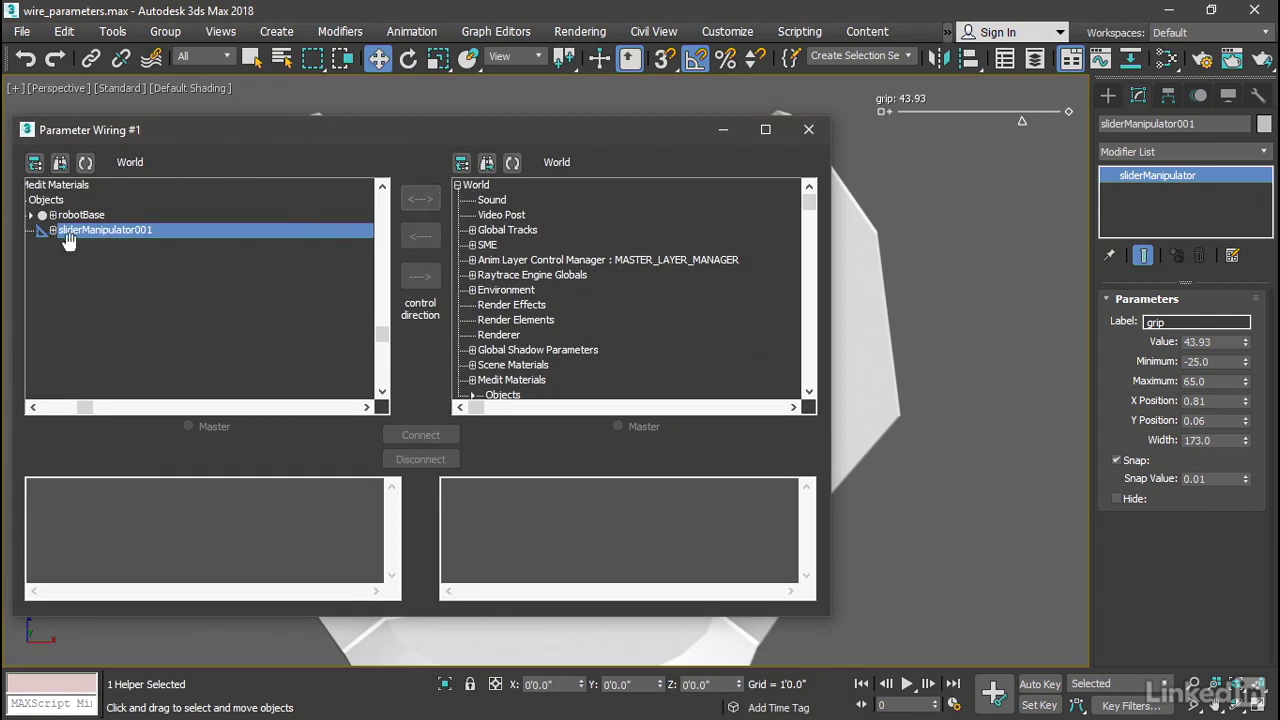
left_click_drag(84, 408, 48, 406)
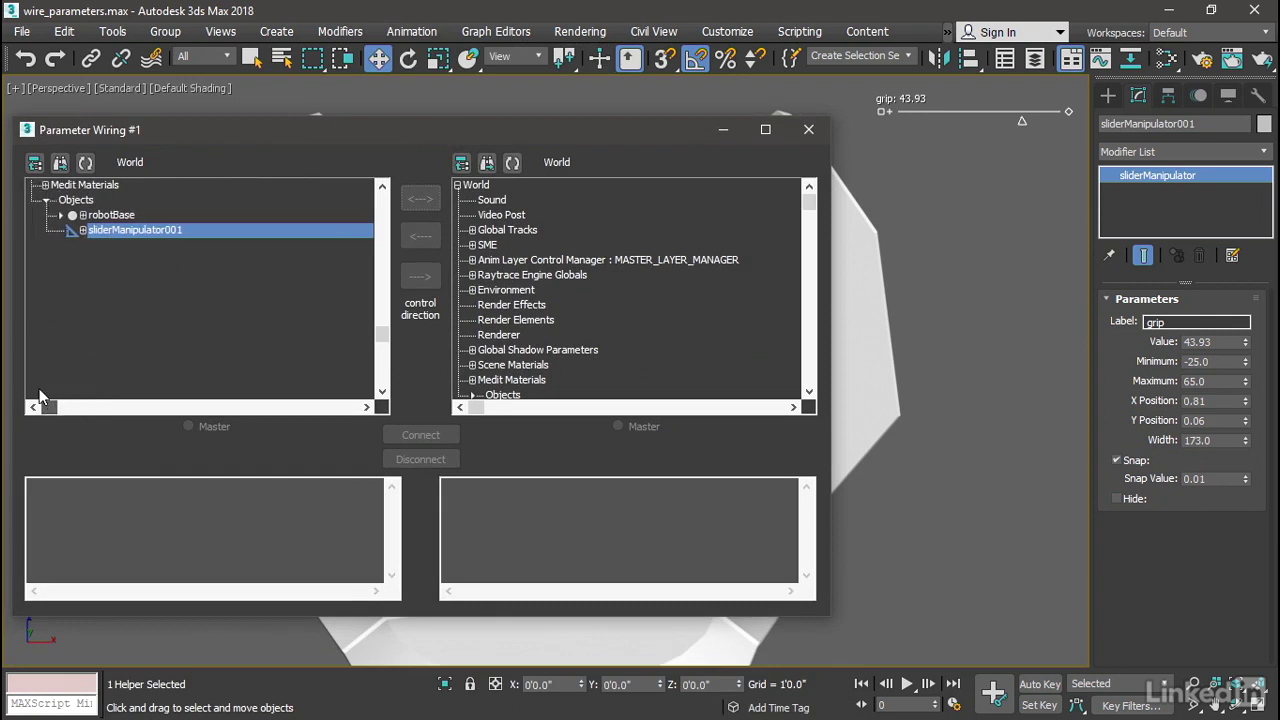
Expand the slider manipulator's object parameters in the source tree and choose its value parameter
left_click(83, 230)
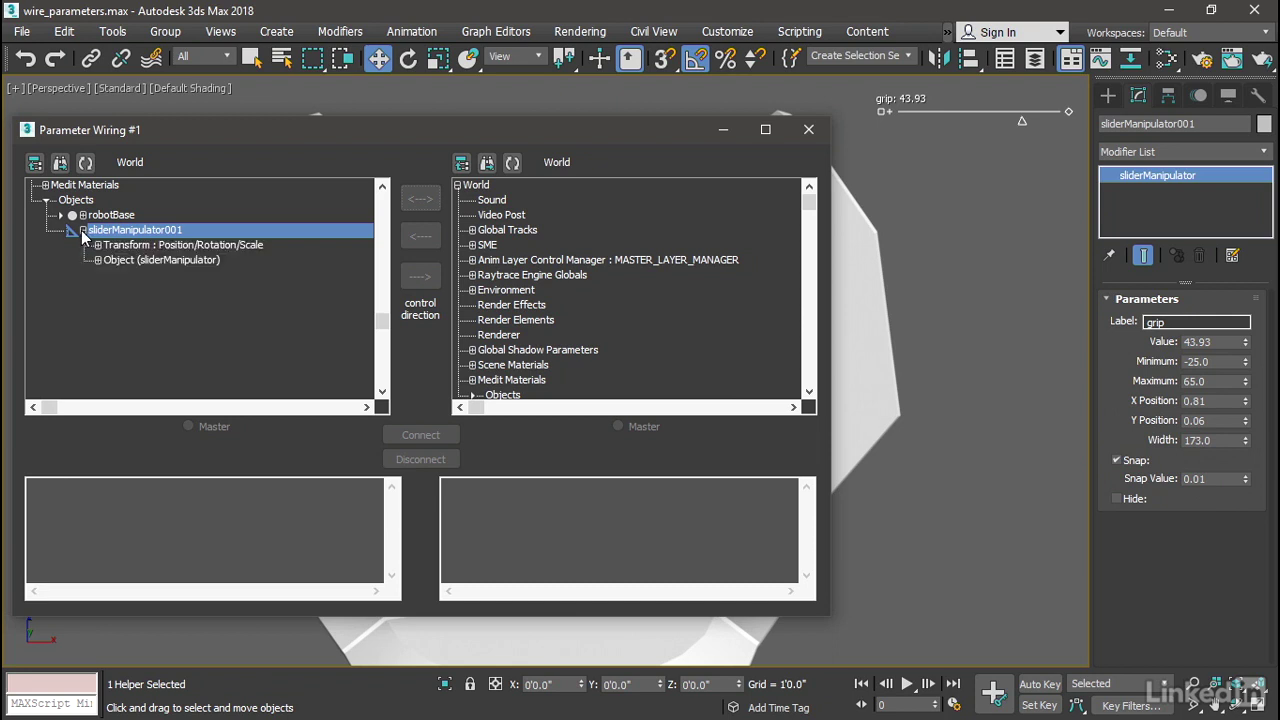
left_click(97, 260)
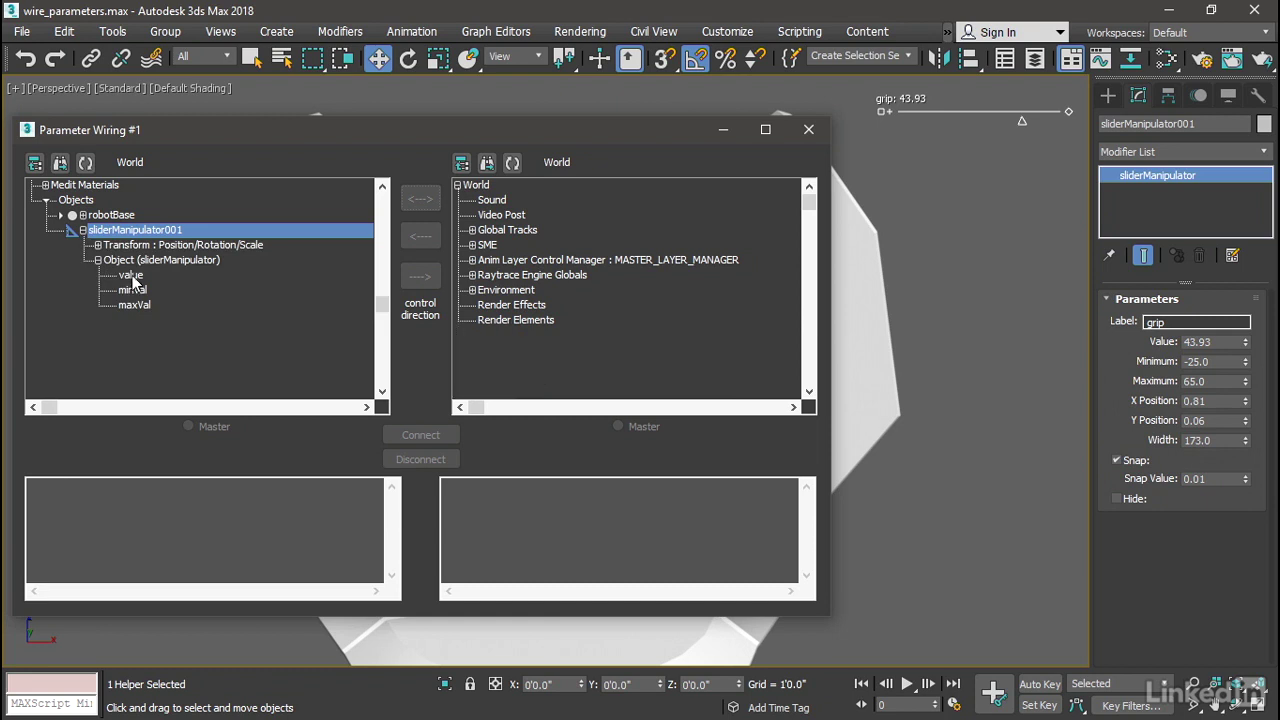
left_click(131, 276)
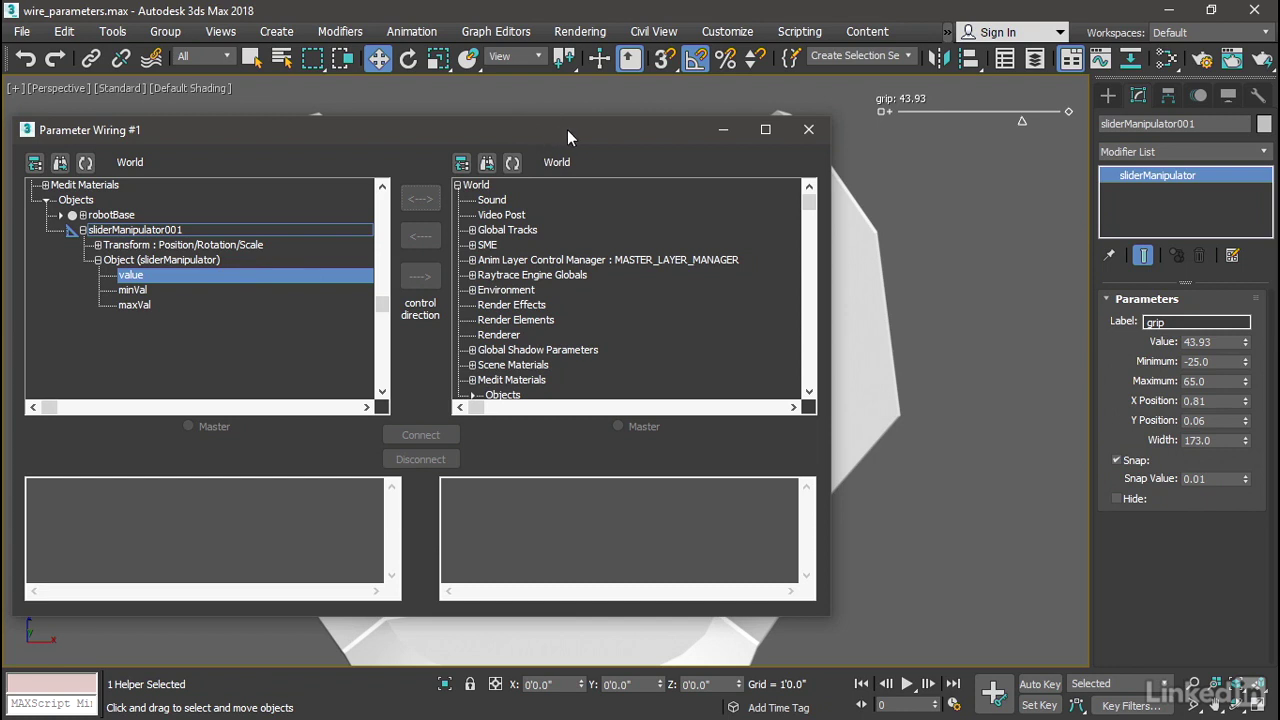
Narrow the Parameter Wiring dialog, select robotClawLeft in the viewport and load it into the target tree
left_click_drag(830, 237, 755, 238)
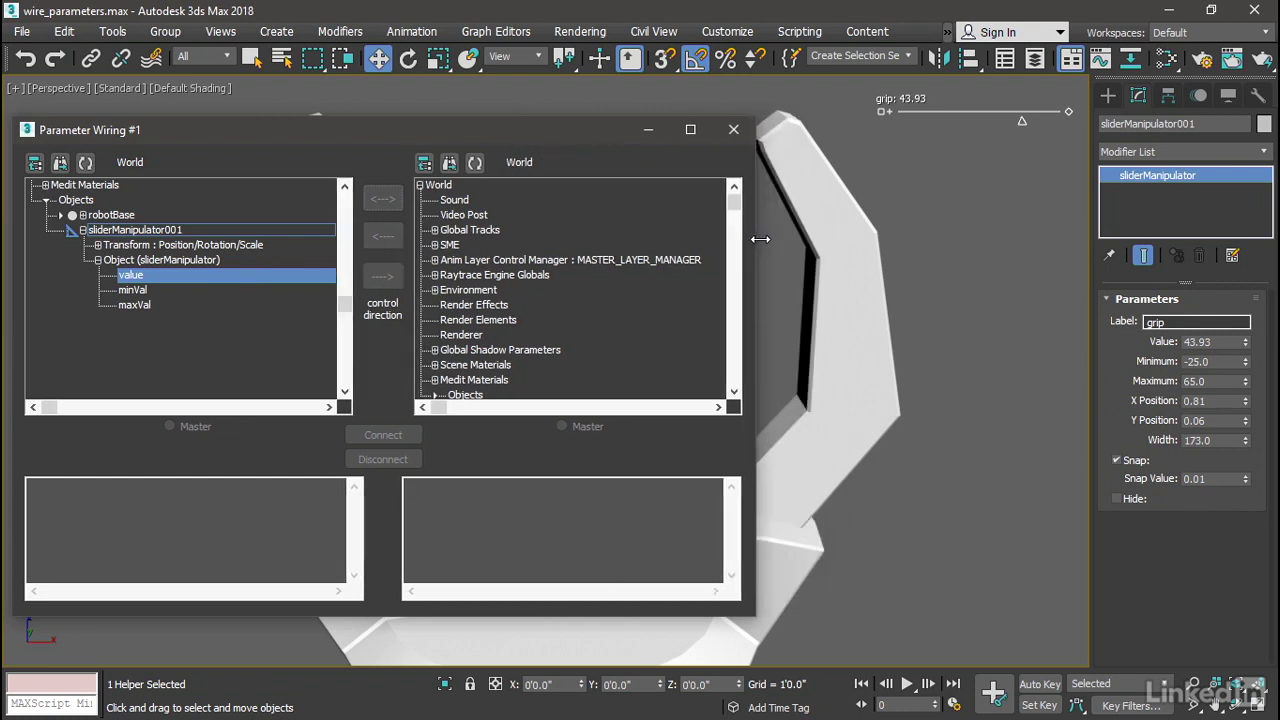
left_click(817, 196)
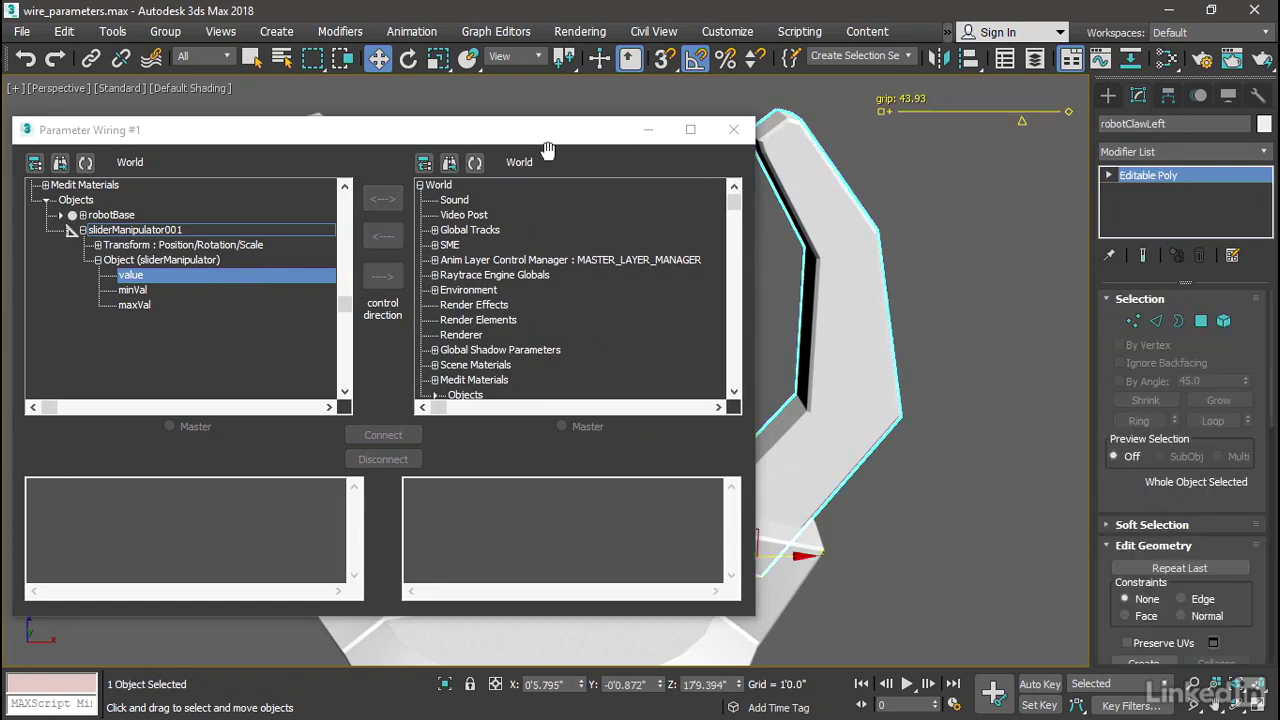
left_click(477, 165)
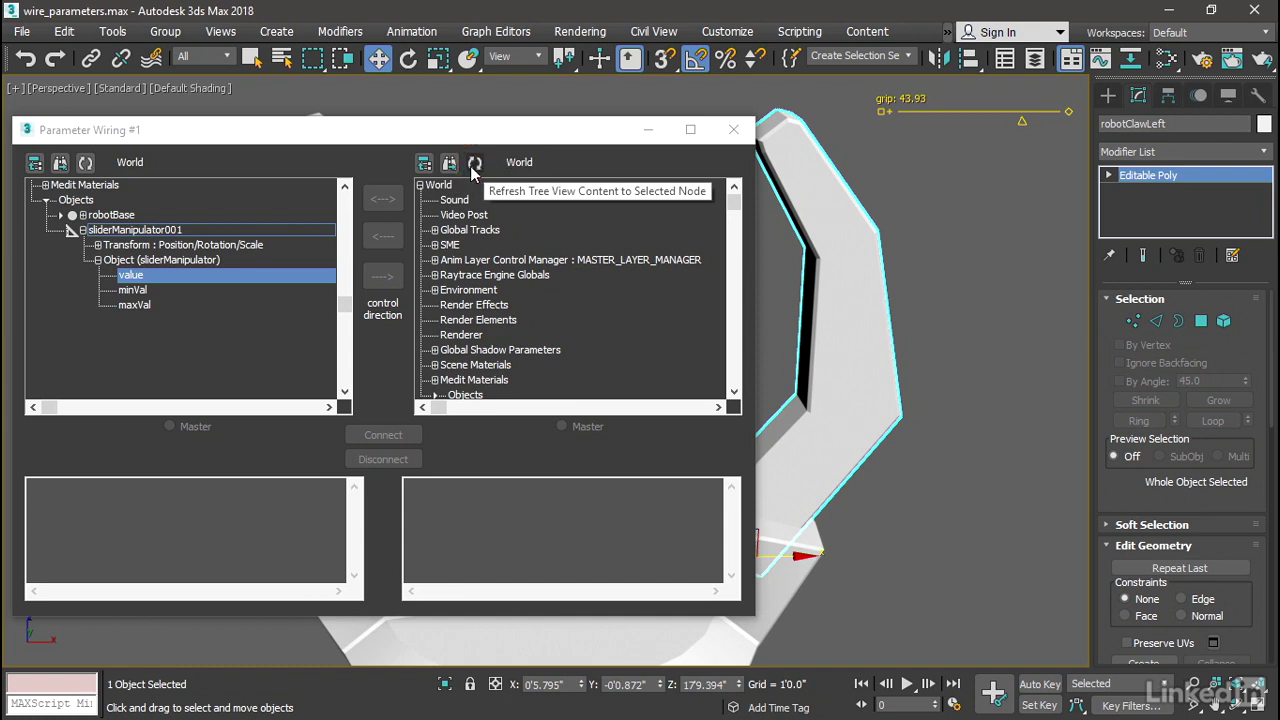
left_click(475, 168)
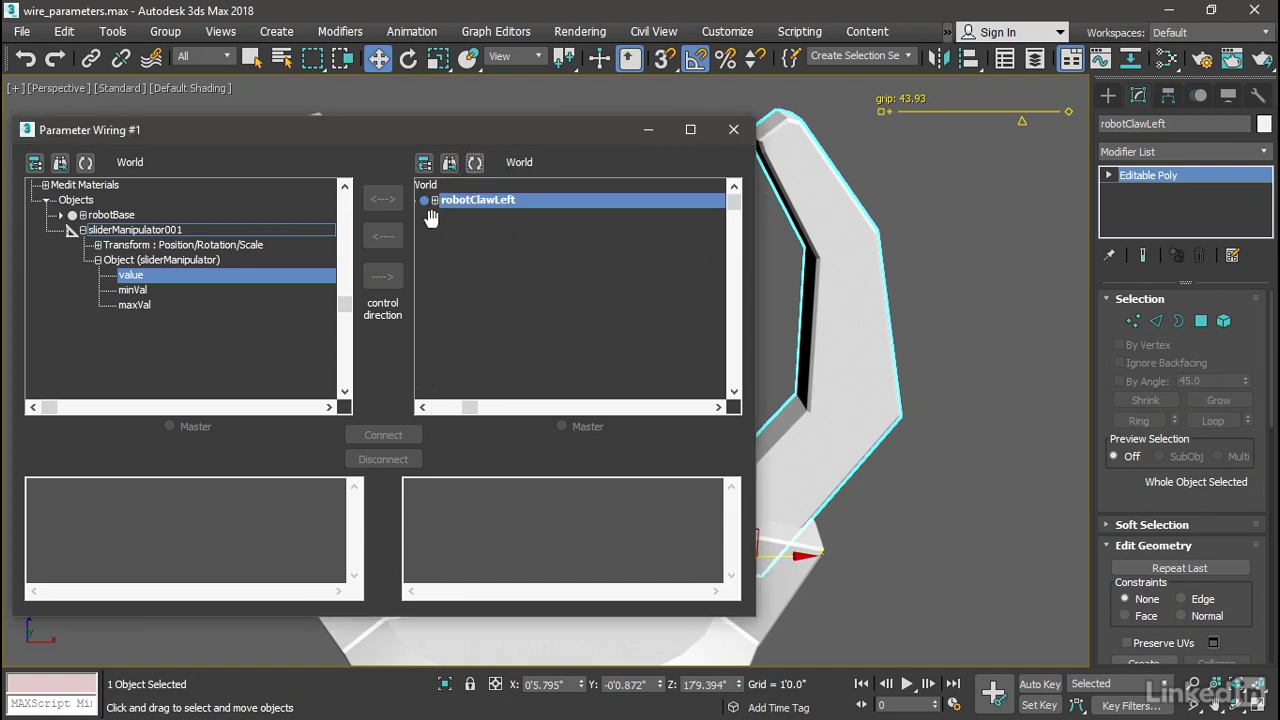
Wire the slider's value one-way to robotClawLeft's Y Rotation and connect them
left_click_drag(476, 407, 446, 407)
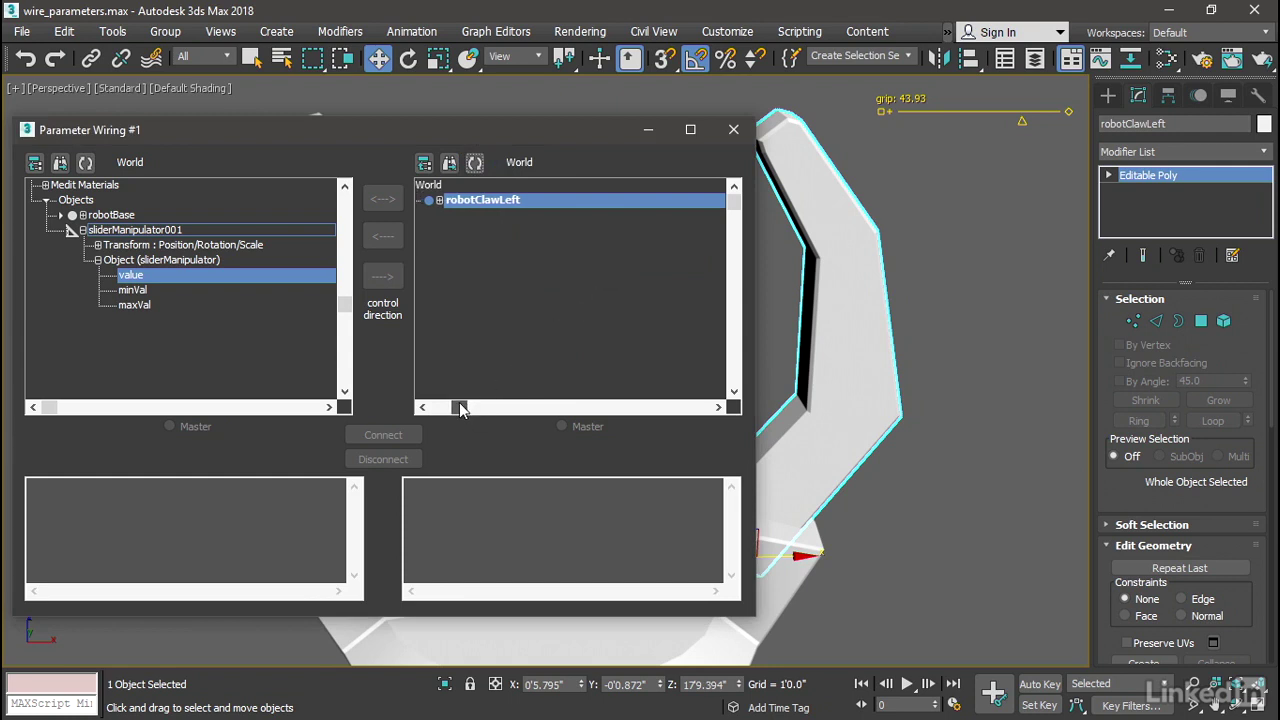
left_click(450, 200)
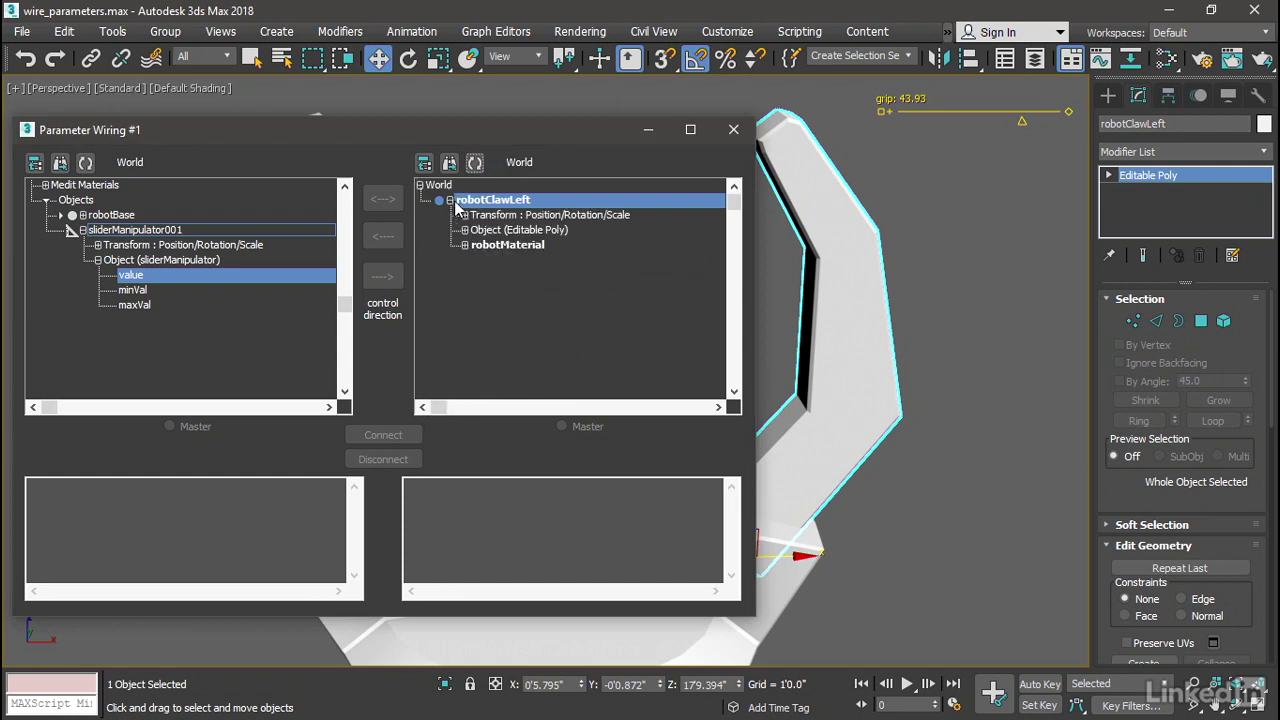
left_click(465, 215)
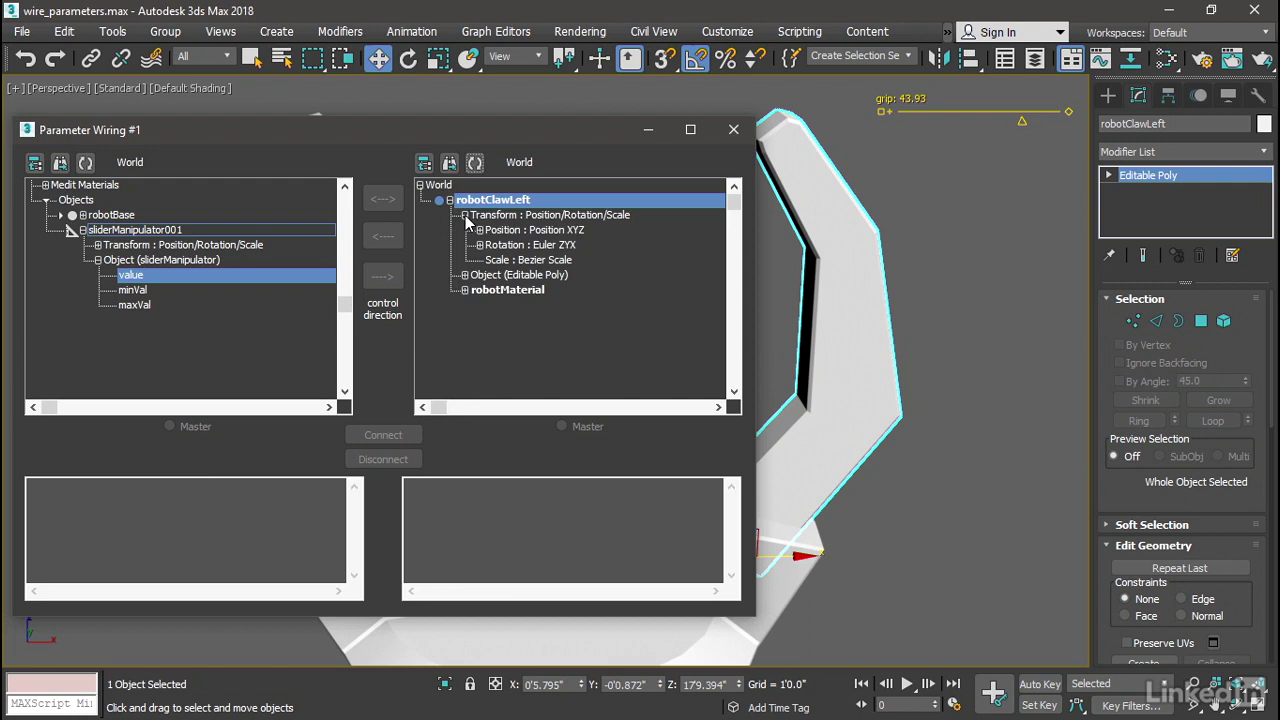
left_click(479, 245)
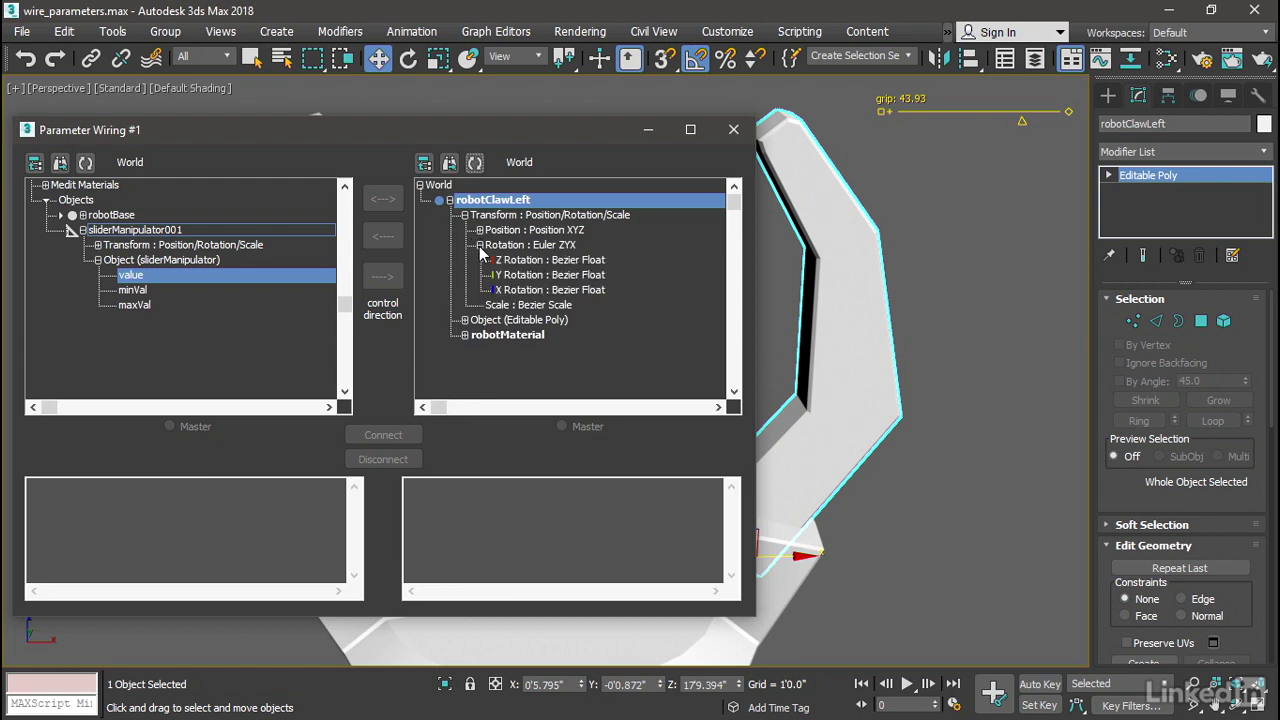
left_click(540, 276)
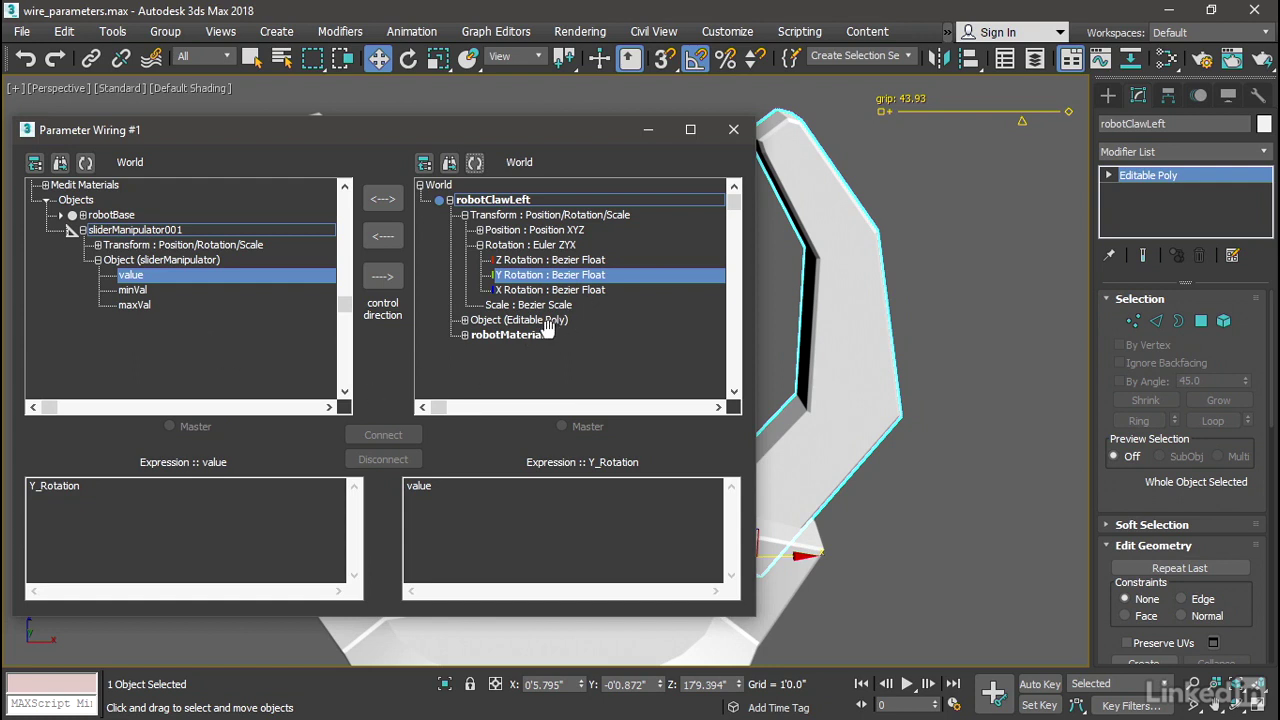
left_click(384, 280)
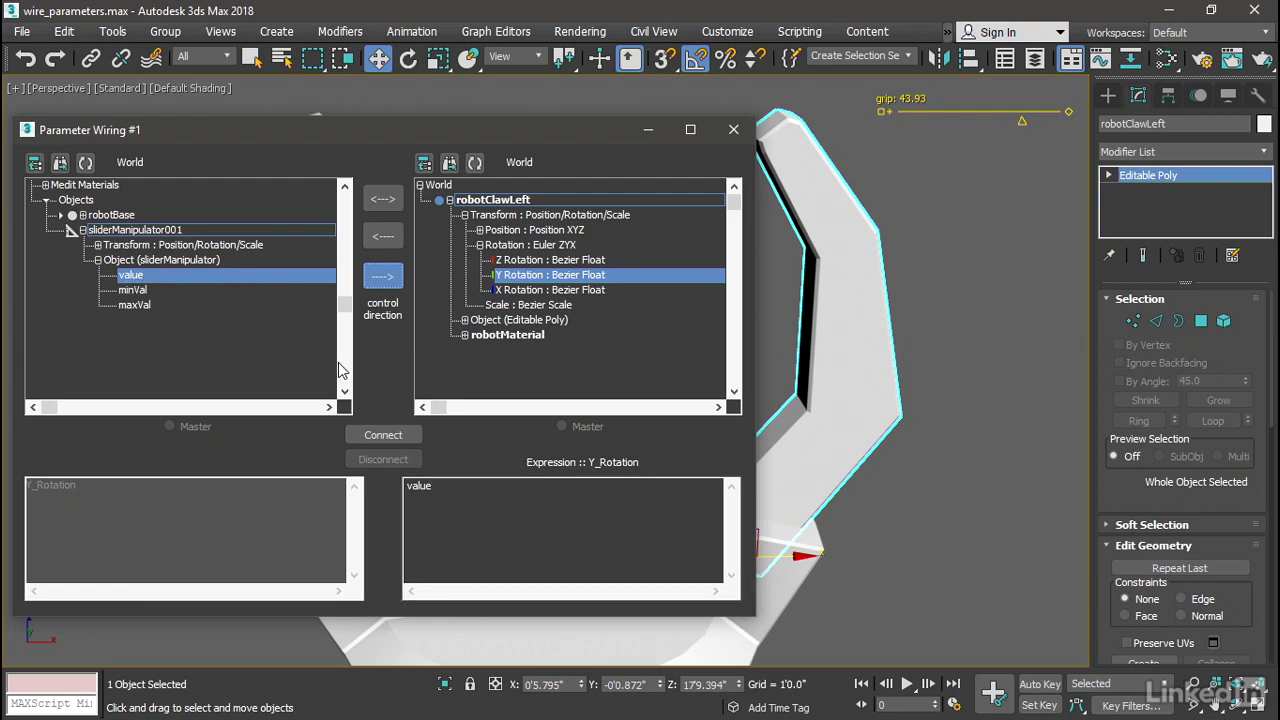
left_click(383, 434)
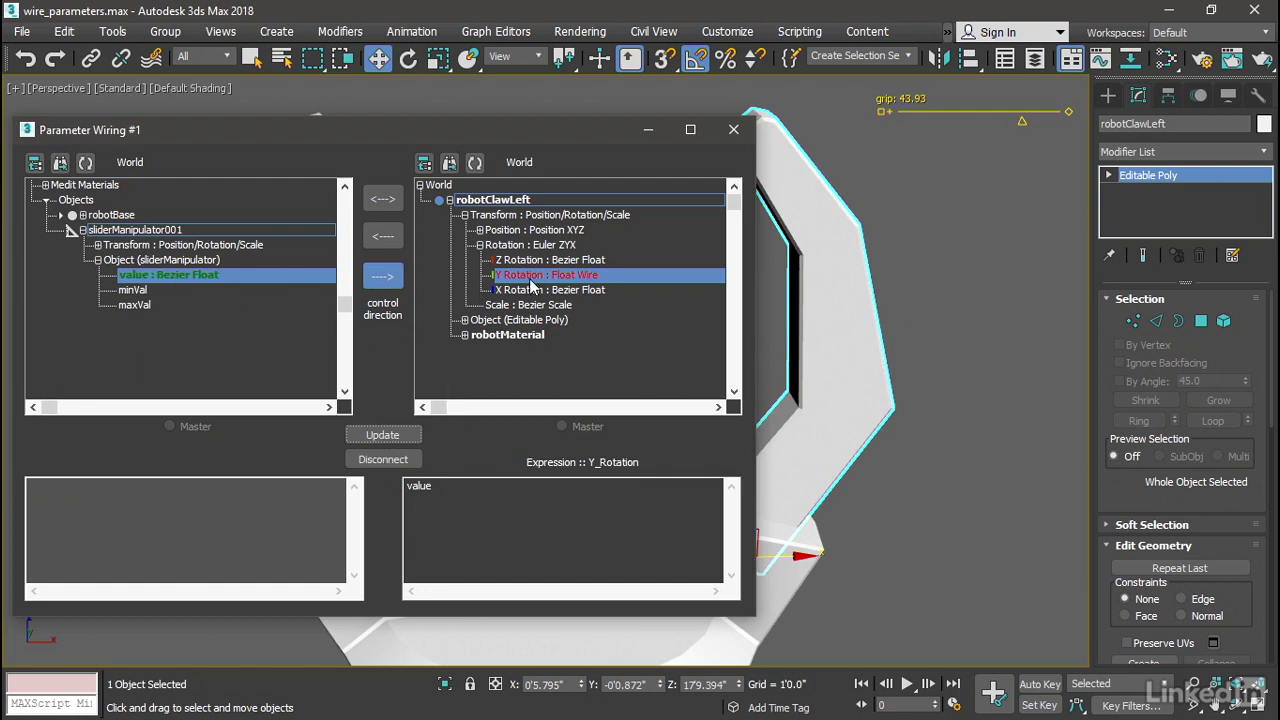
Turn on Select and Manipulate and slide the grip handle to about 18.17 to test the left claw
left_click_drag(572, 137, 63, 146)
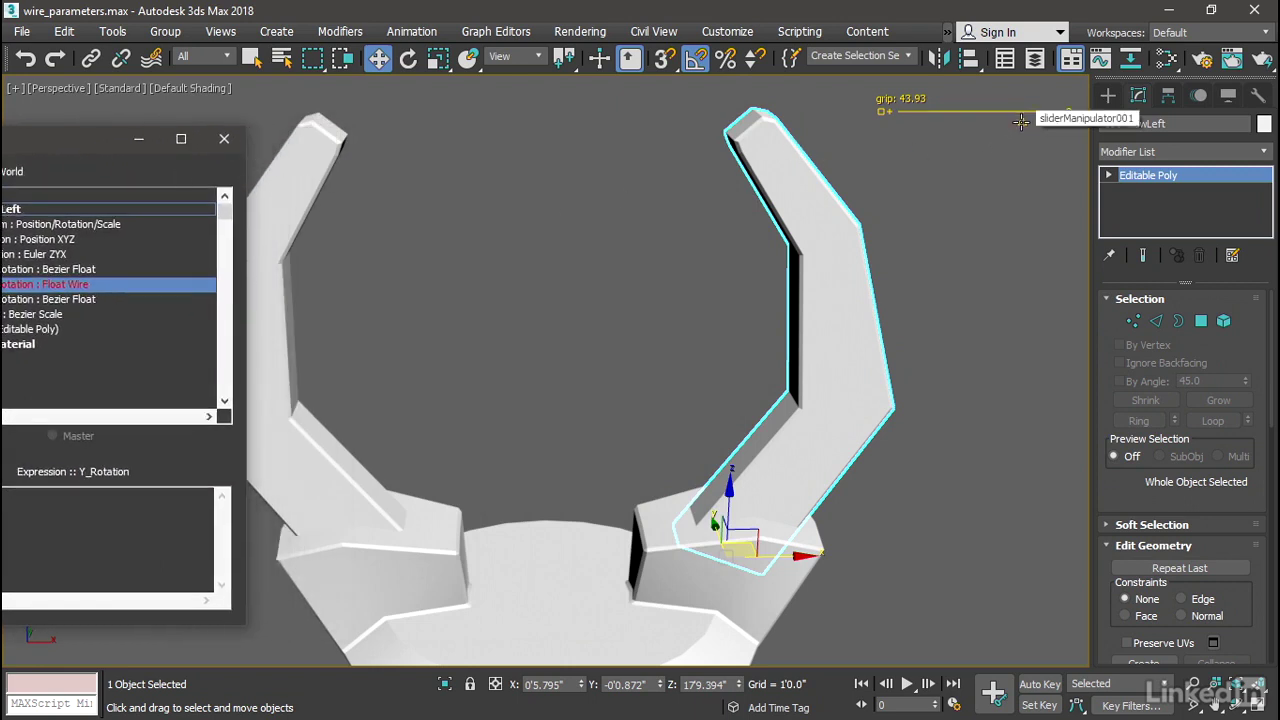
left_click(600, 60)
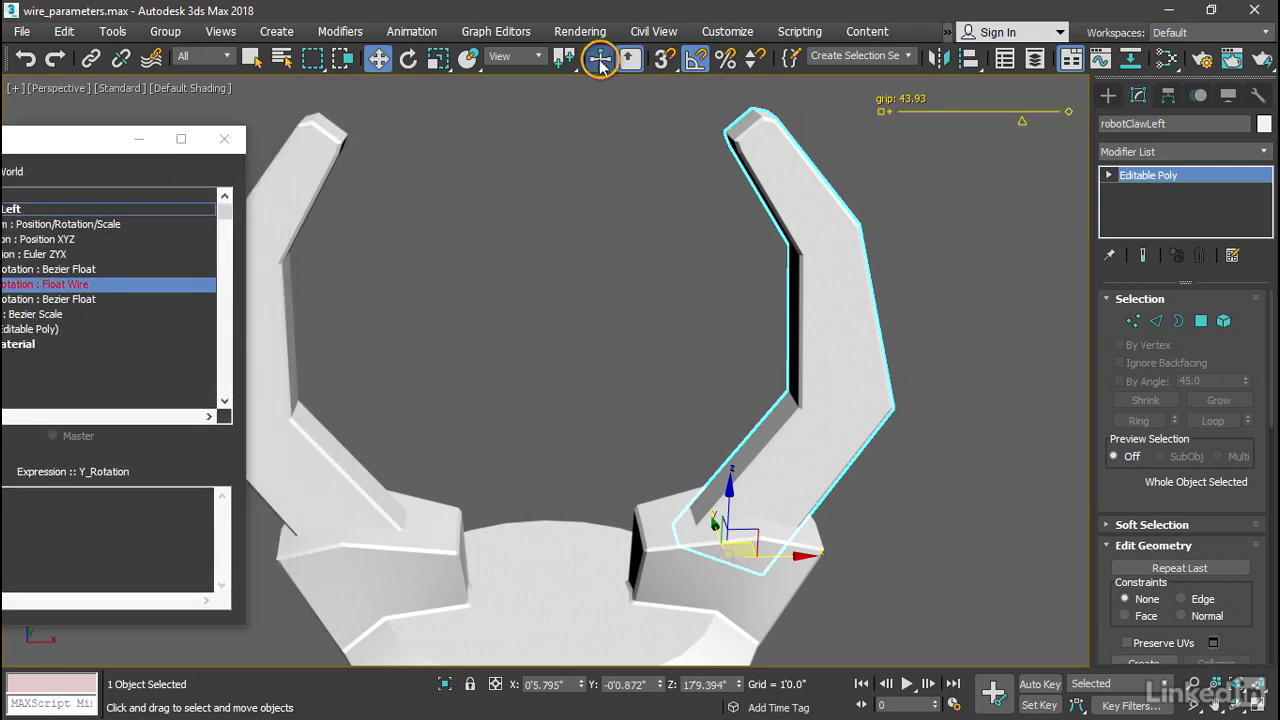
left_click_drag(1021, 121, 975, 122)
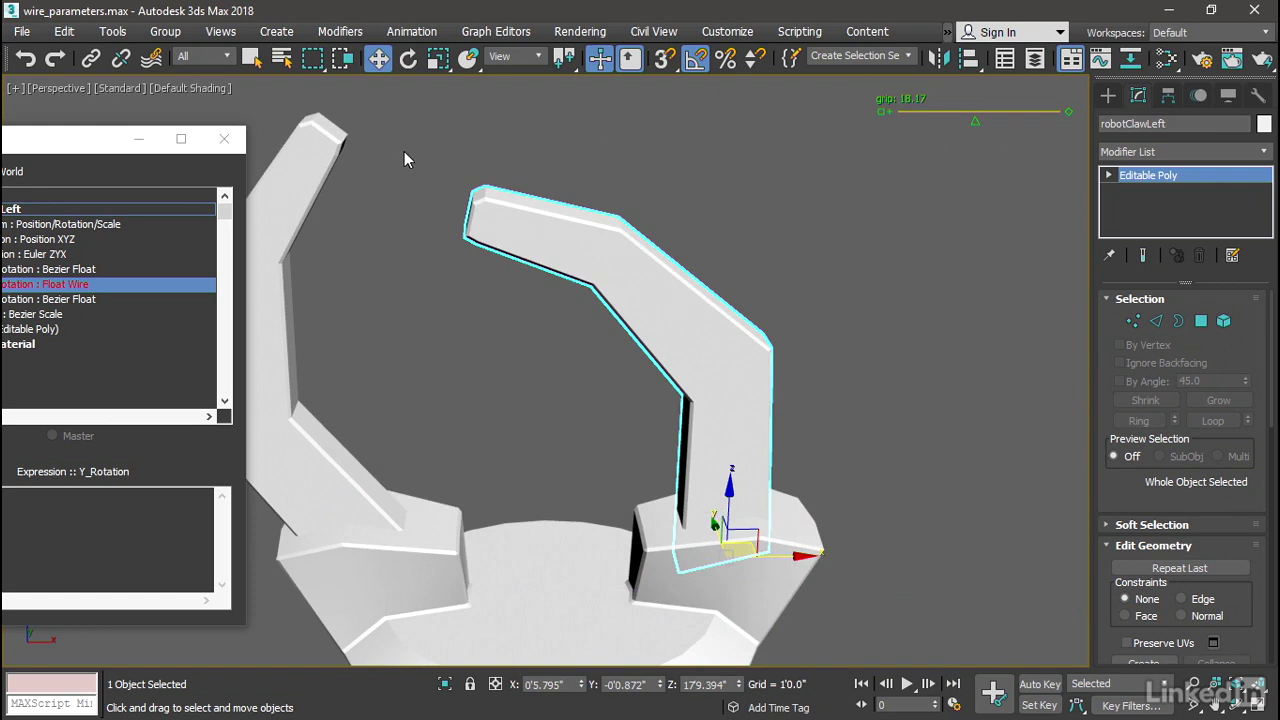
Change the left claw's Y_Rotation expression to "degToRad value" and update the wire
left_click_drag(47, 139, 659, 110)
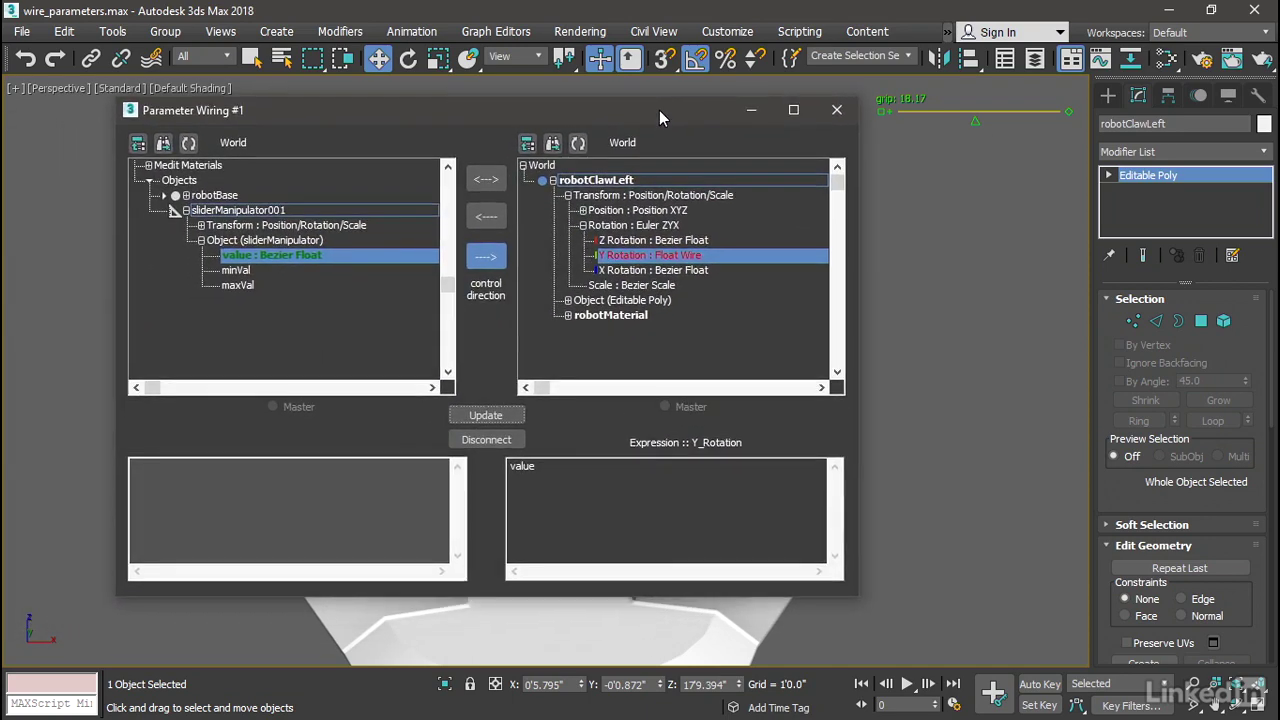
left_click(511, 467)
type("deg")
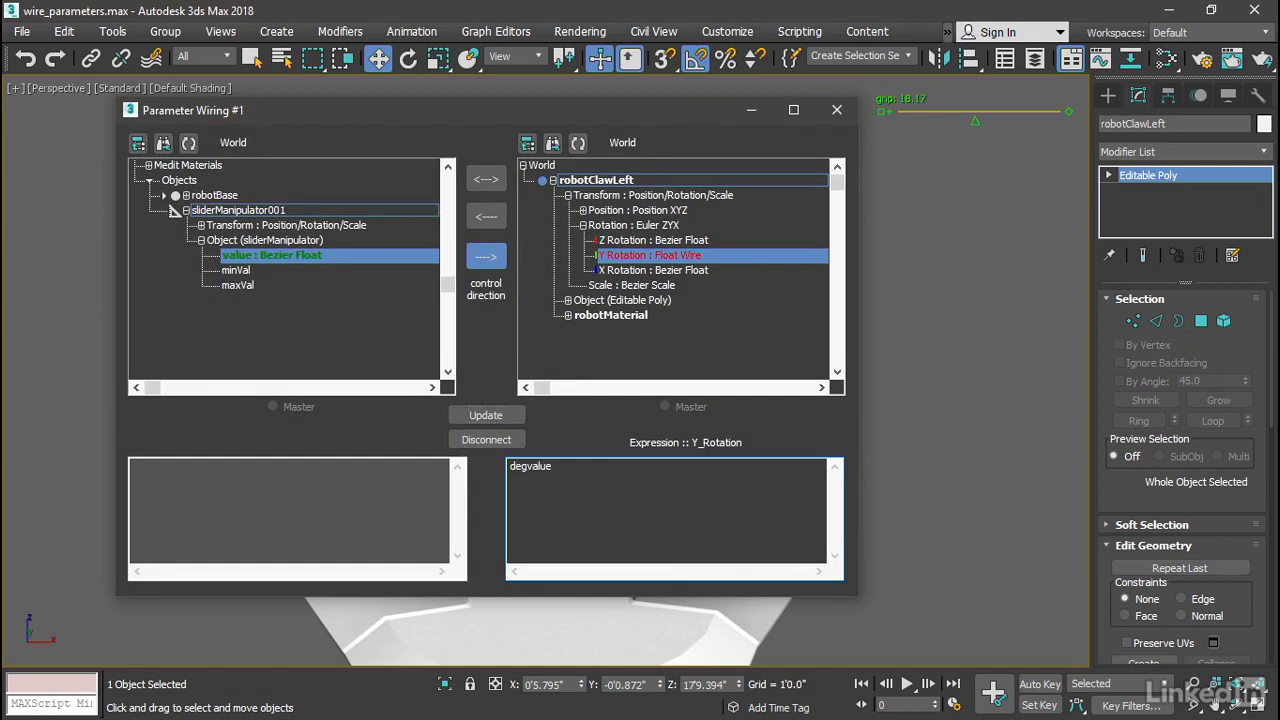
type("ToRad")
left_click(498, 416)
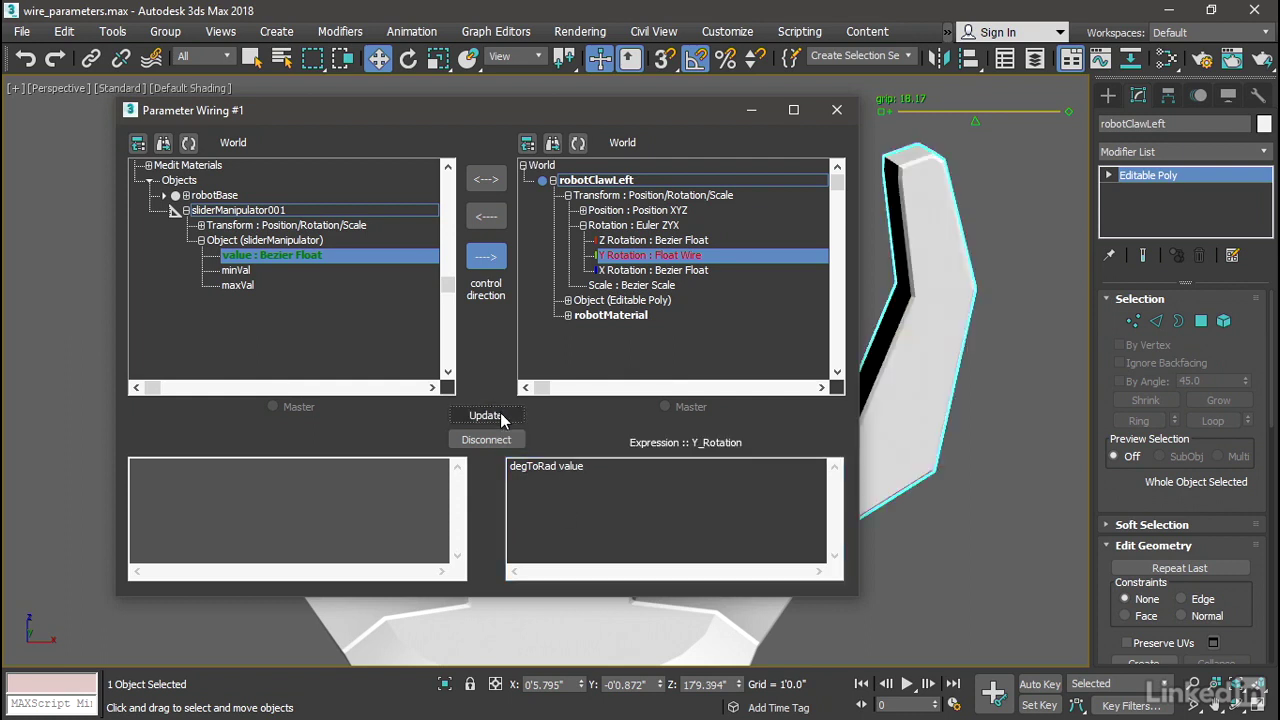
Test the left claw's wiring by sliding the grip handle up and then down to -25
left_click_drag(639, 121, 227, 146)
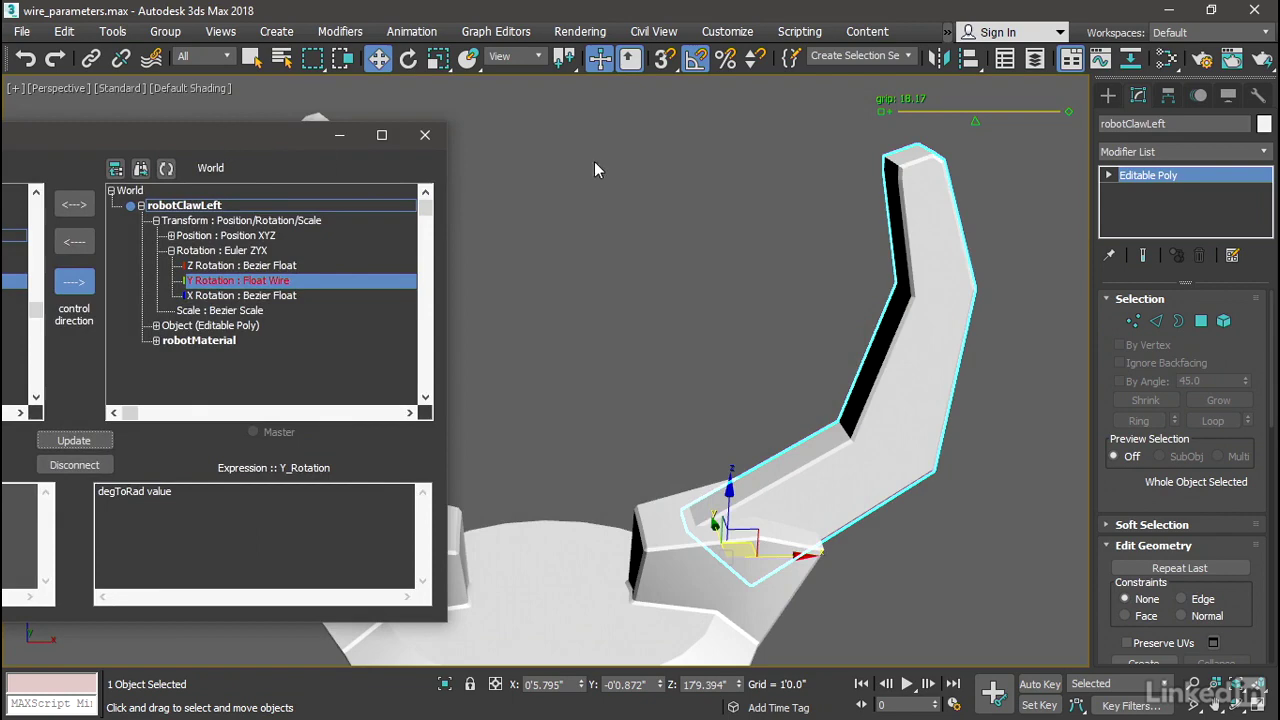
left_click_drag(970, 116, 1056, 117)
left_click_drag(905, 117, 870, 118)
Select robotClawRight, load it into the target tree and choose its Y Rotation
left_click_drag(264, 135, 624, 220)
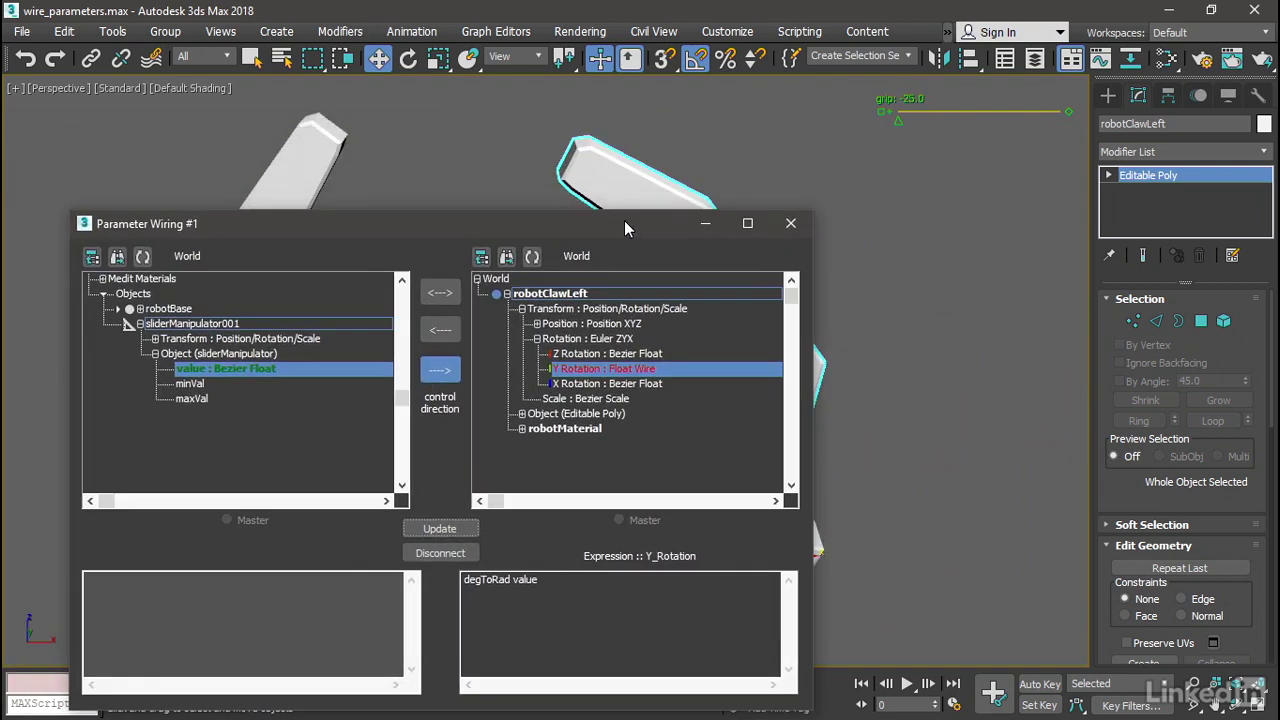
left_click(317, 135)
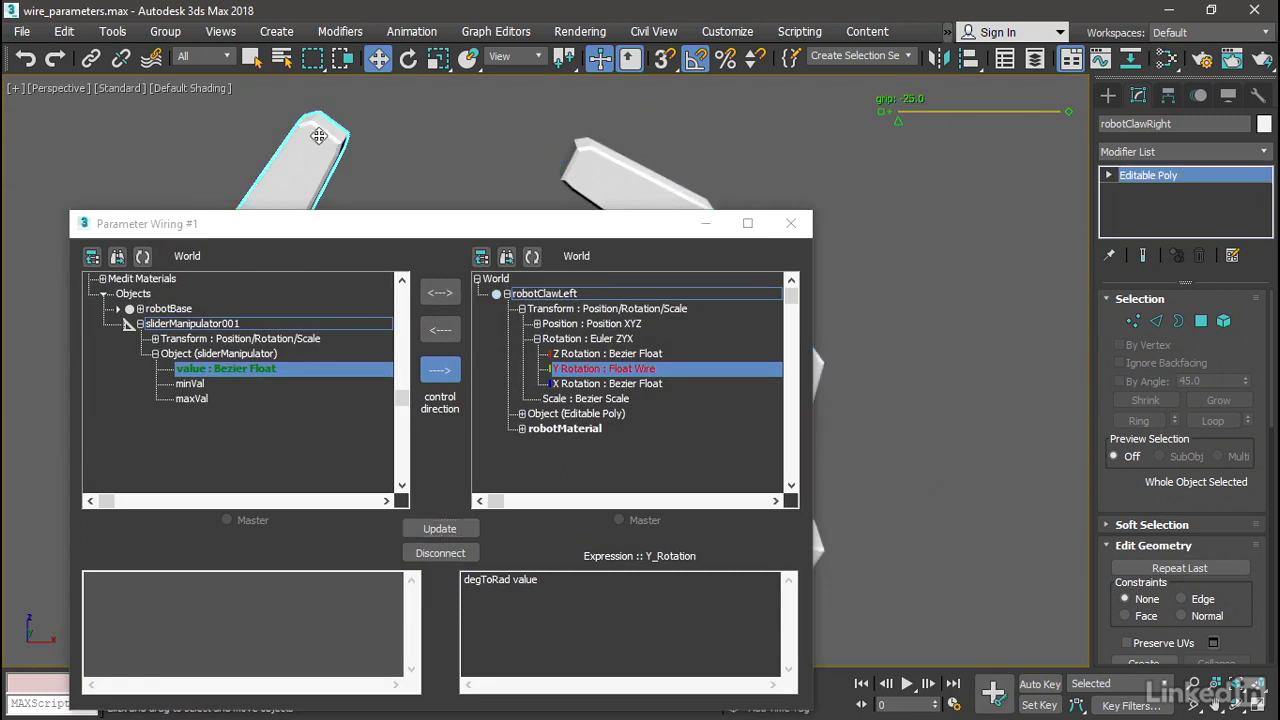
left_click(532, 257)
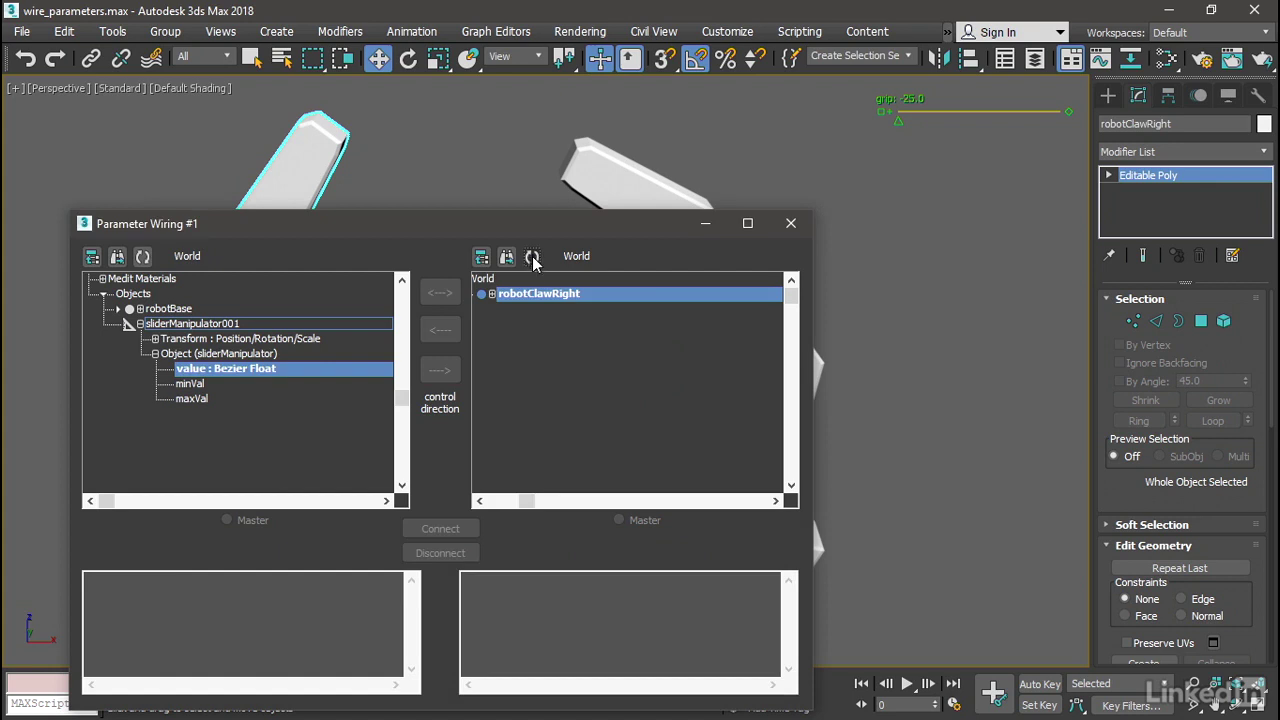
left_click(492, 294)
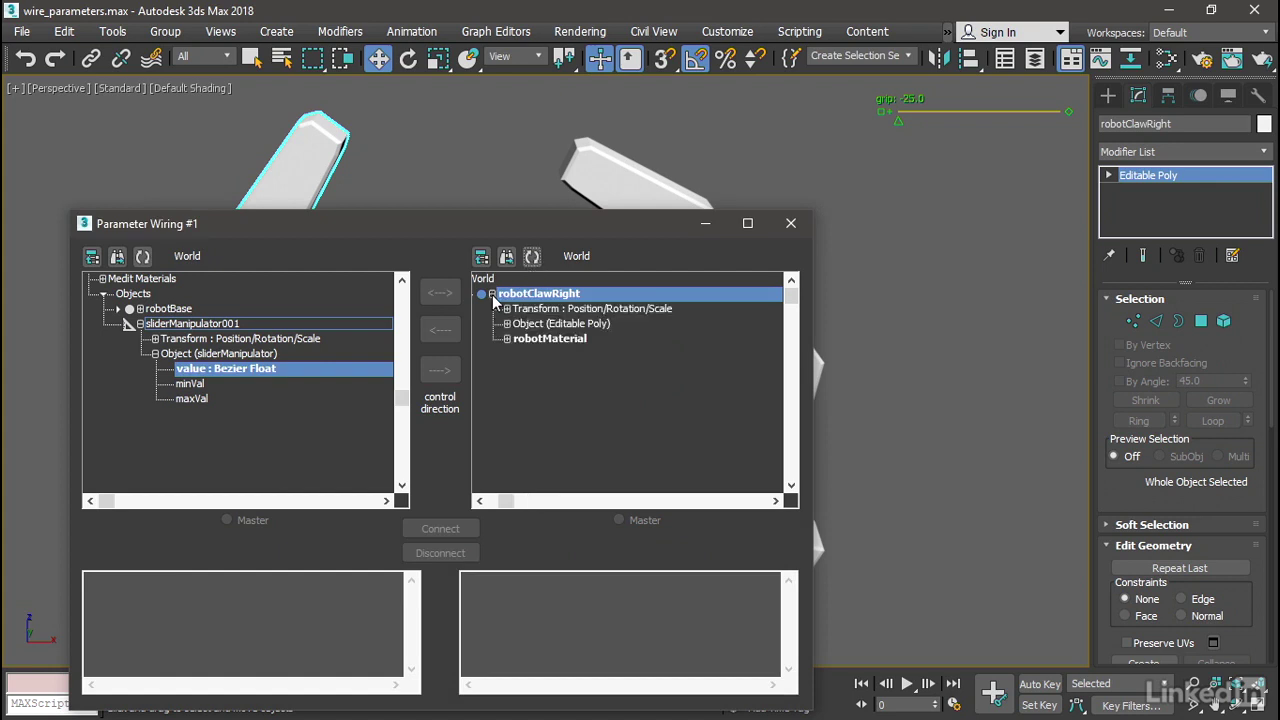
left_click(507, 309)
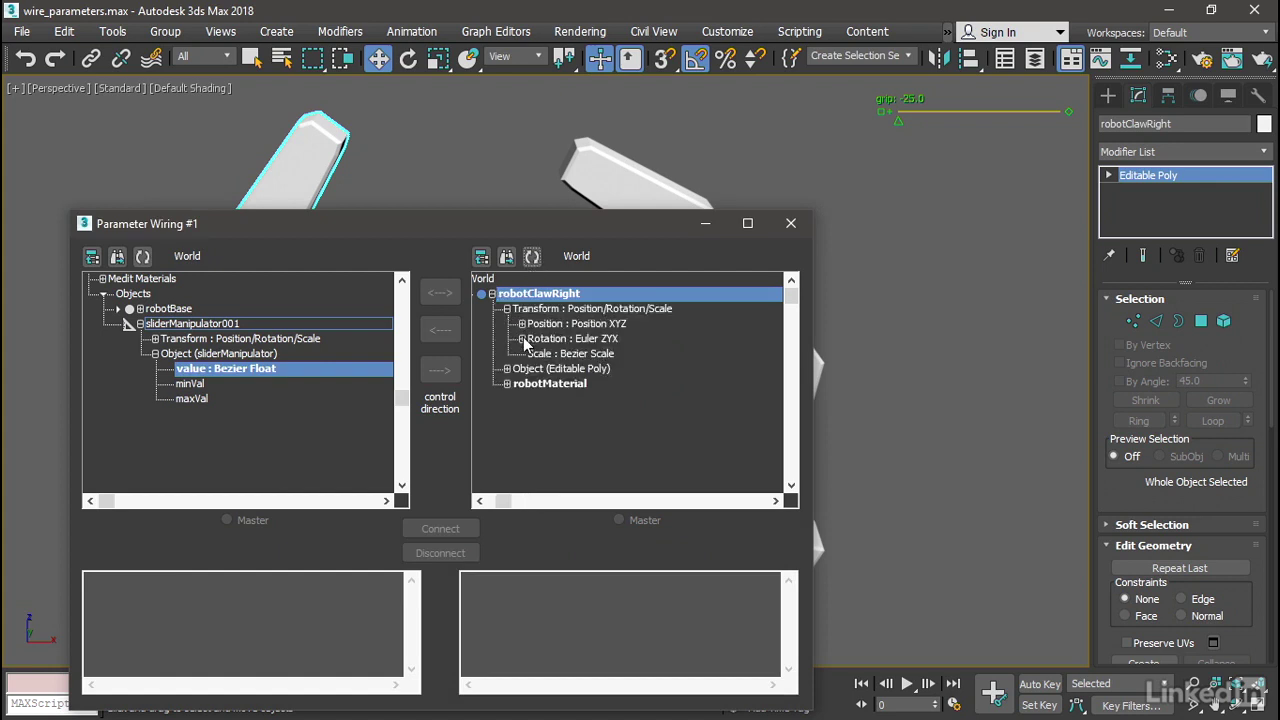
left_click(521, 339)
left_click(585, 369)
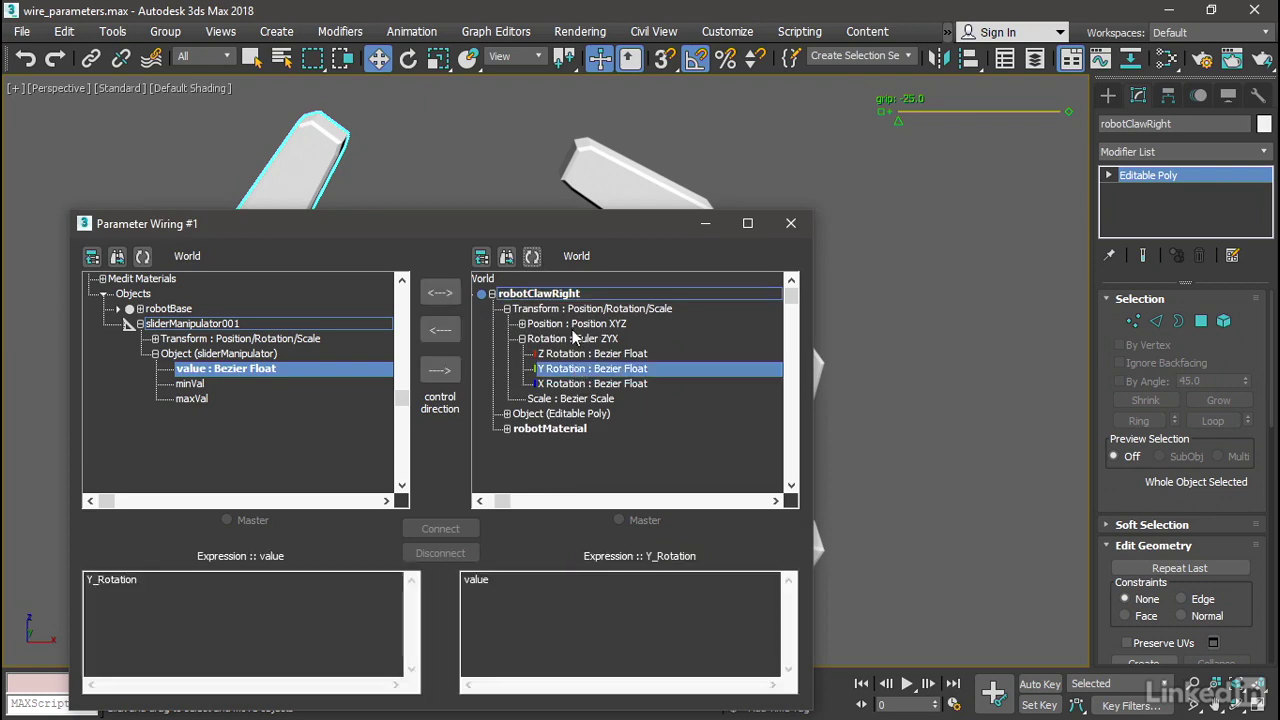
Connect the slider's value one-way to robotClawRight's Y Rotation using the expression "degToRad value"
left_click_drag(543, 228, 522, 163)
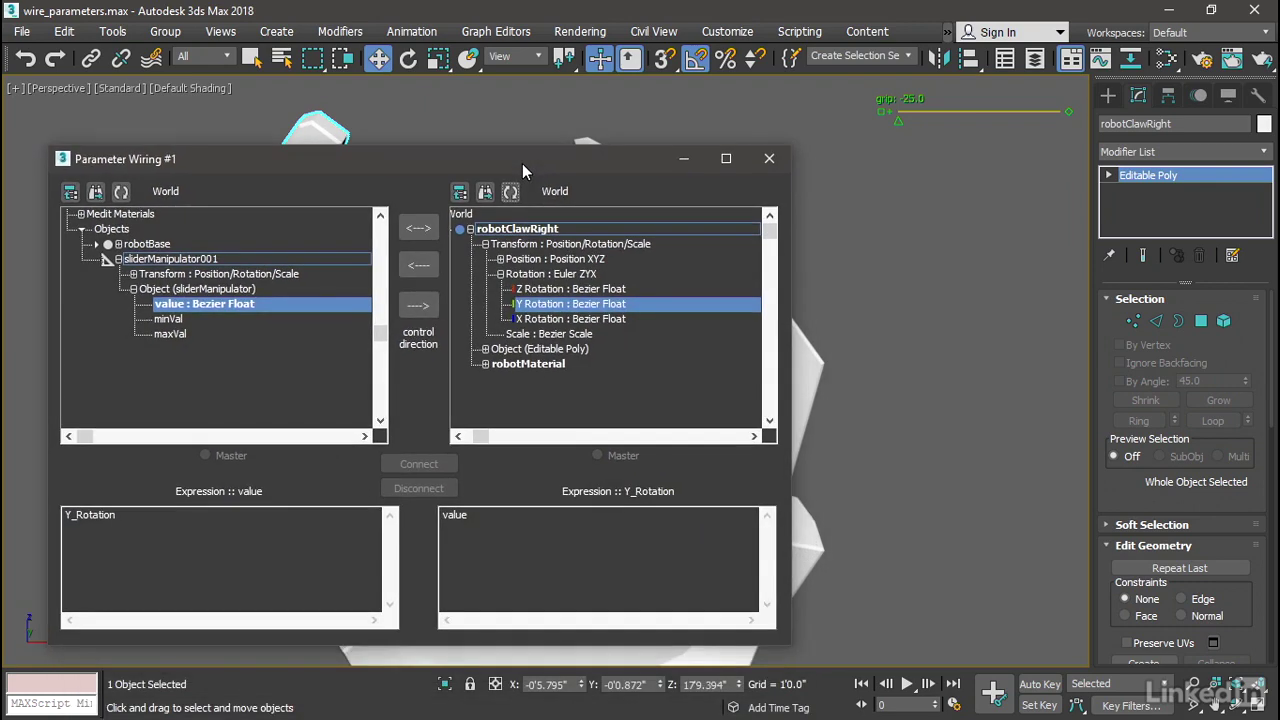
left_click(418, 307)
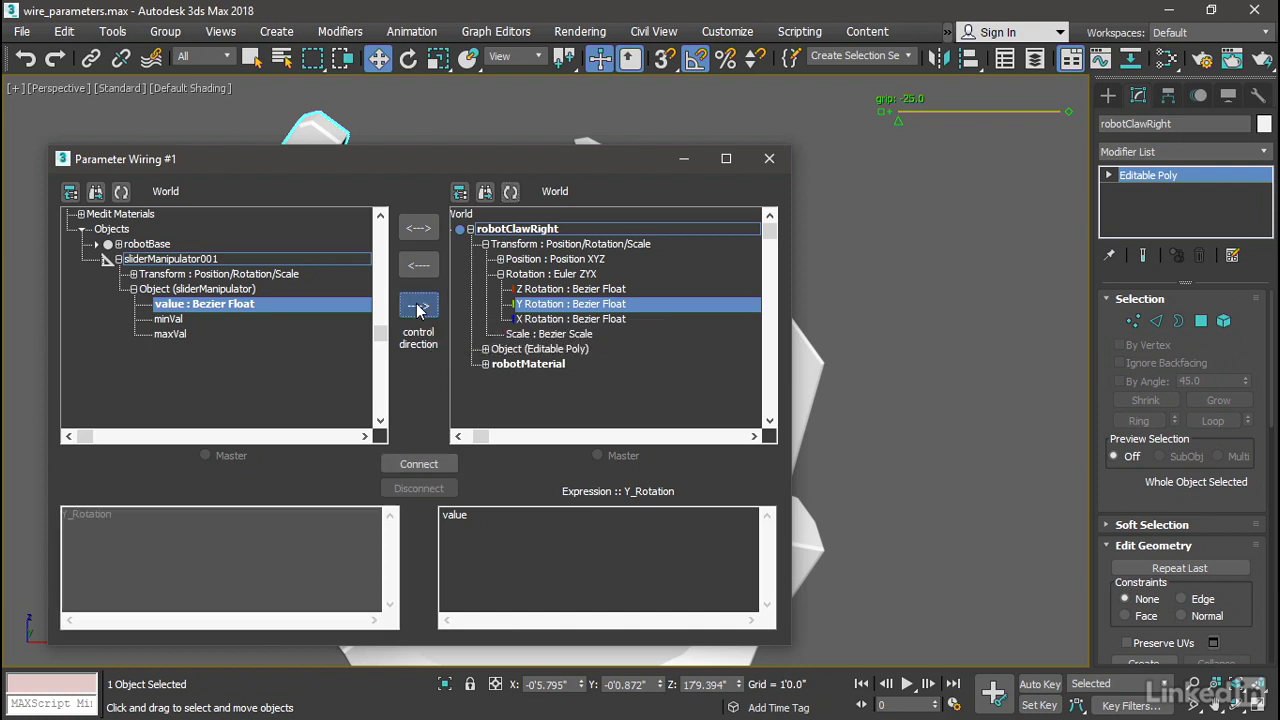
left_click(444, 516)
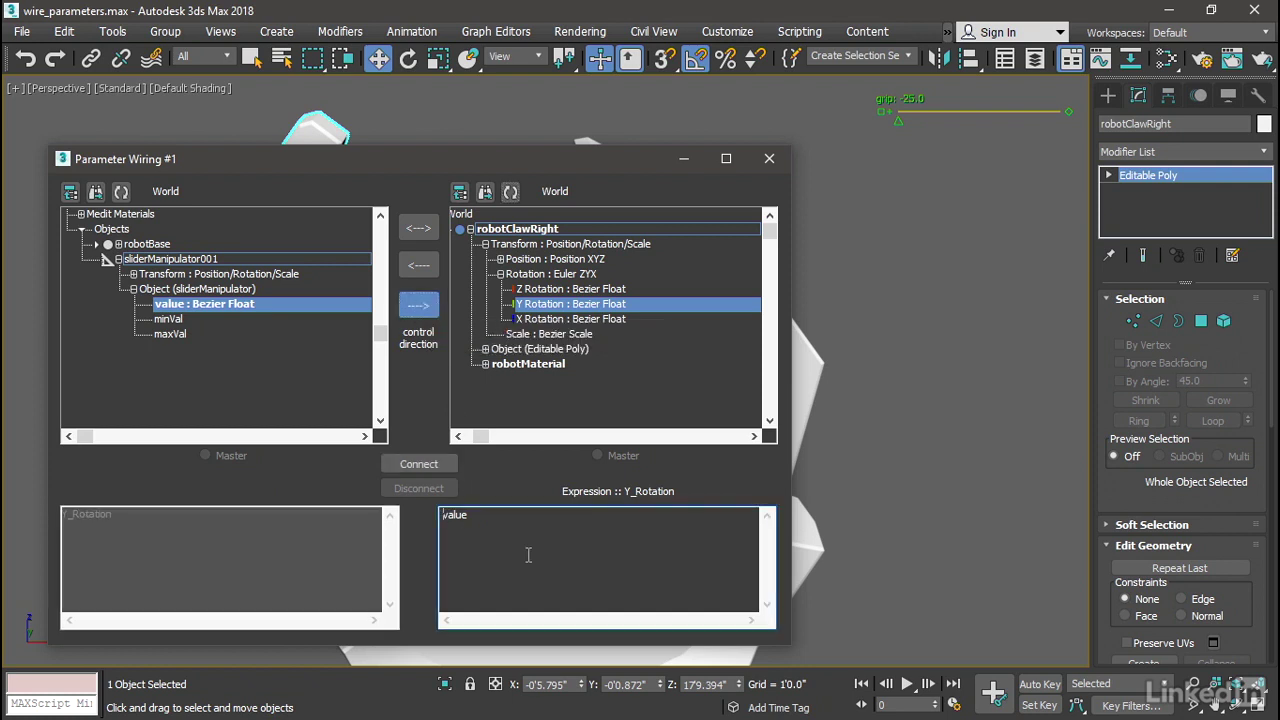
type("degToRad")
left_click(418, 464)
Test both claws by sliding the grip handle to about -22.39 with the wiring dialog moved aside
left_click_drag(599, 167, 669, 544)
mouse_move(895, 120)
left_mouse_down()
mouse_move(1032, 122)
mouse_move(903, 121)
left_mouse_up()
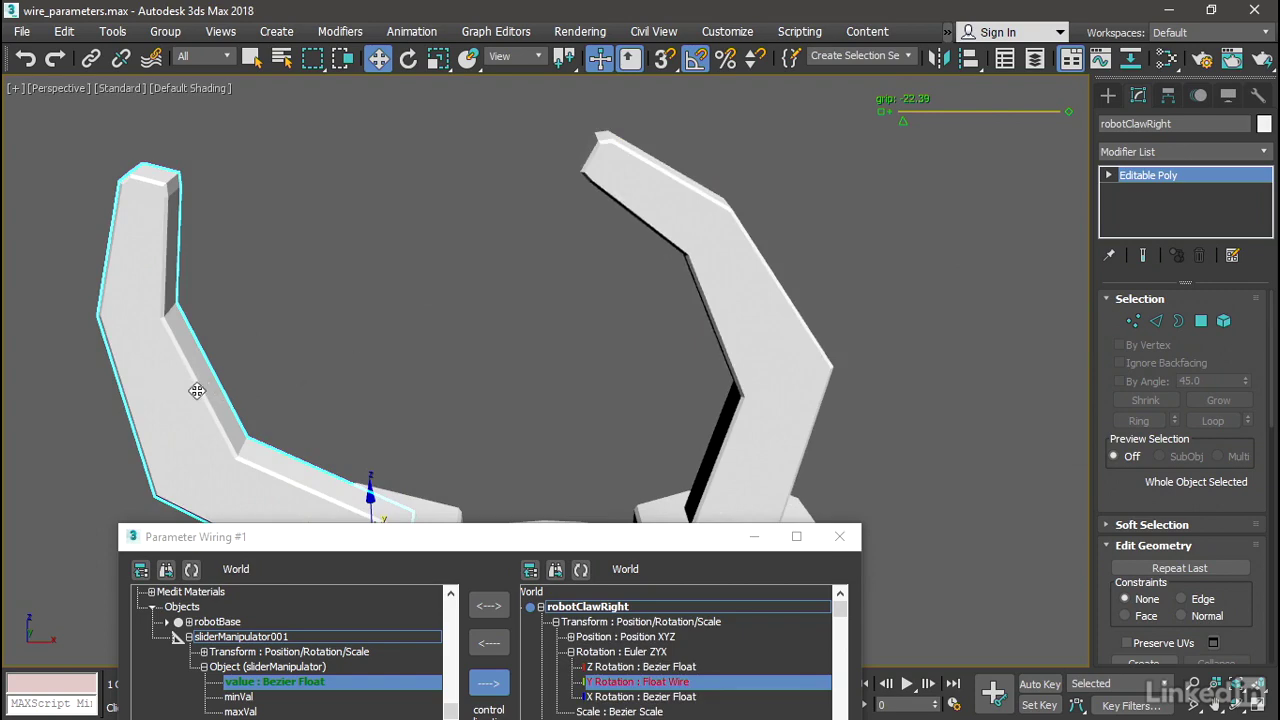
left_click_drag(515, 536, 424, 132)
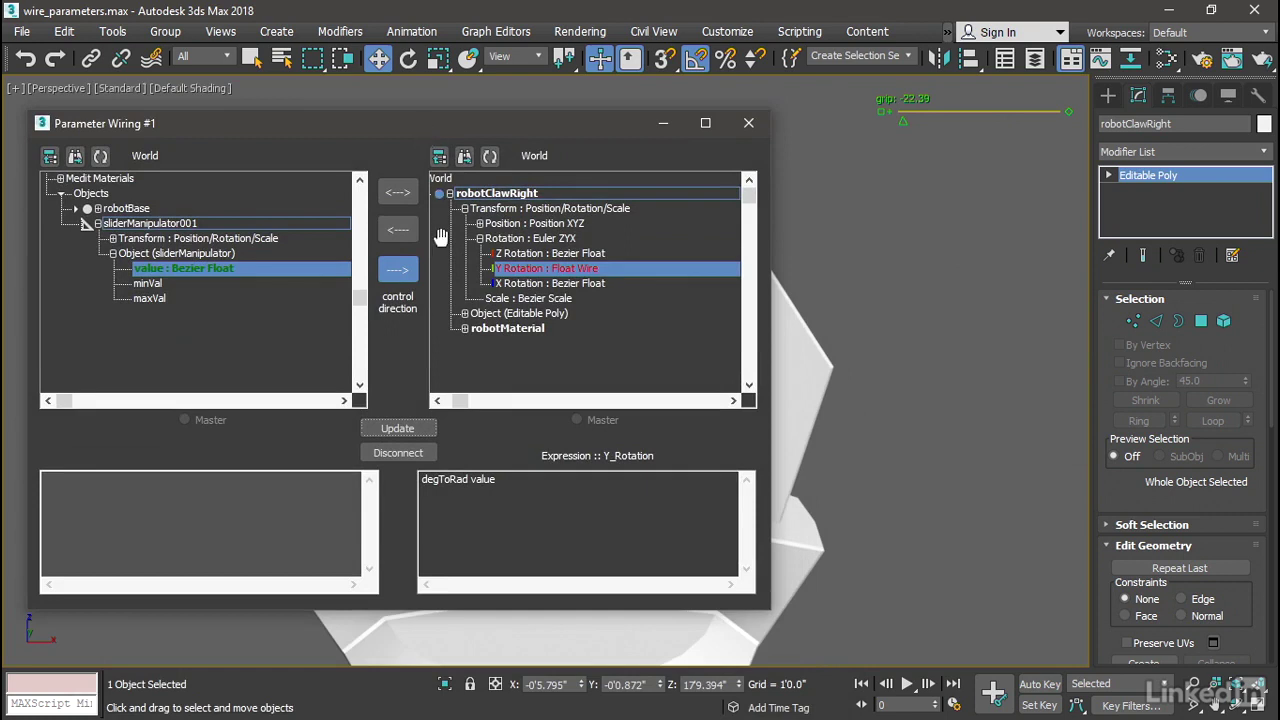
Negate the value in the right claw's expression so it reads "degToRad -value", and update the wire
left_click(476, 481)
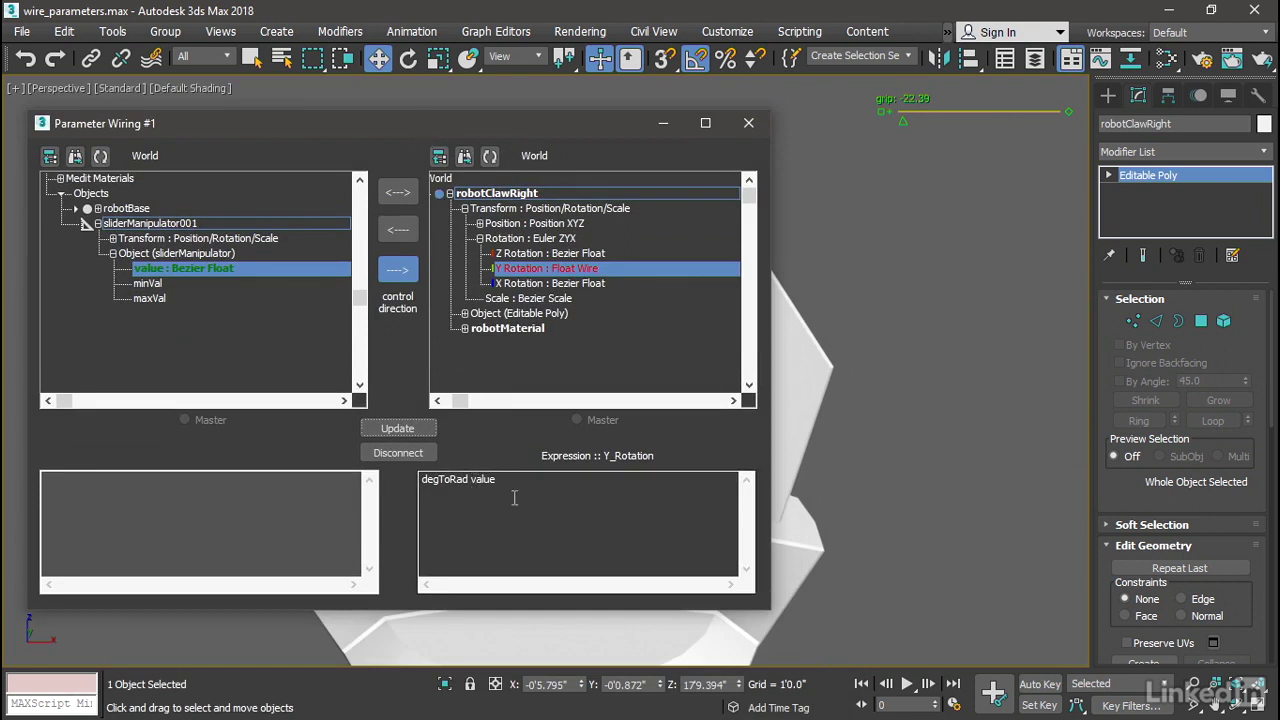
left_click(473, 481)
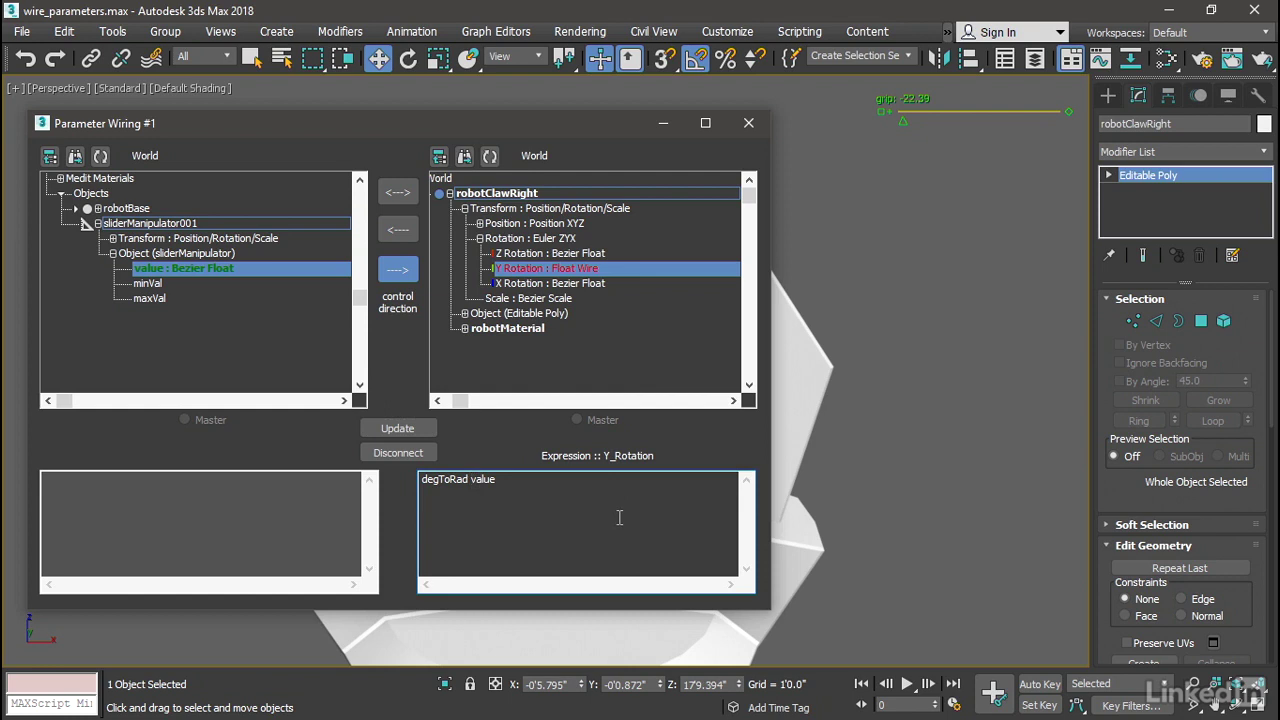
type("-")
left_click(418, 428)
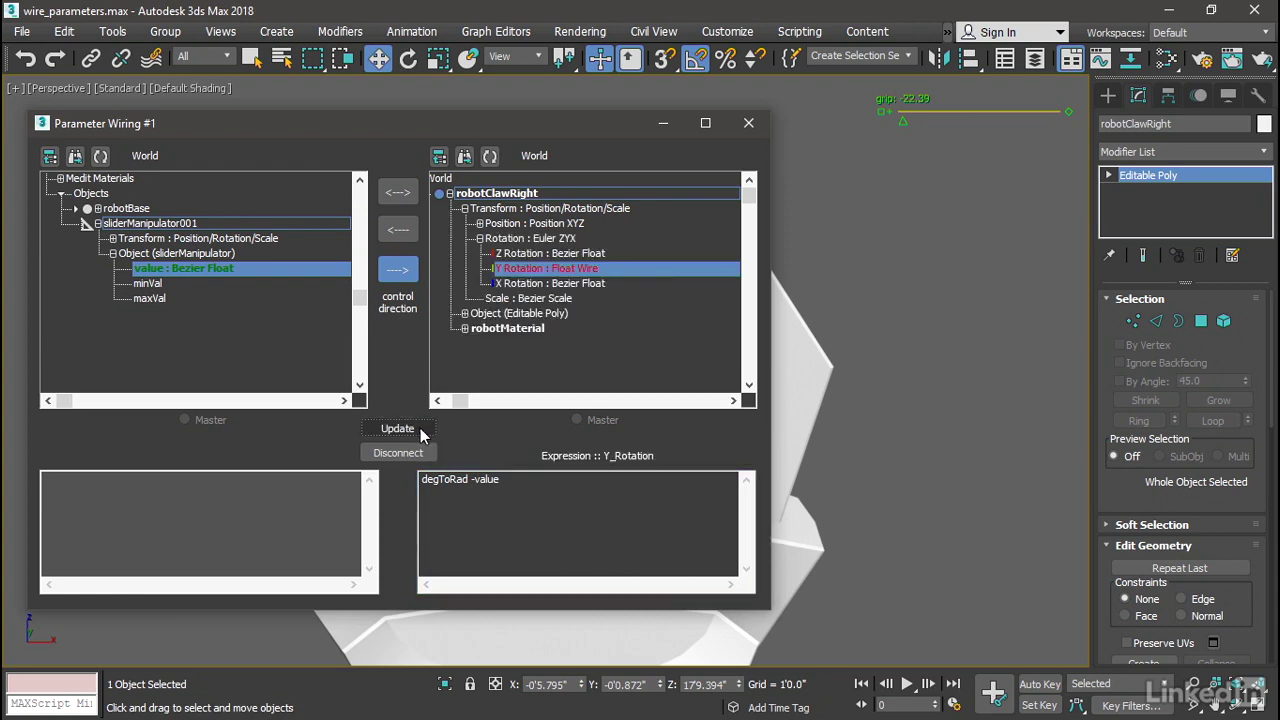
Slide the grip handle to about -5.23 to test both claws and close the Parameter Wiring dialog
left_click_drag(591, 136, 693, 631)
left_click_drag(903, 118, 934, 121)
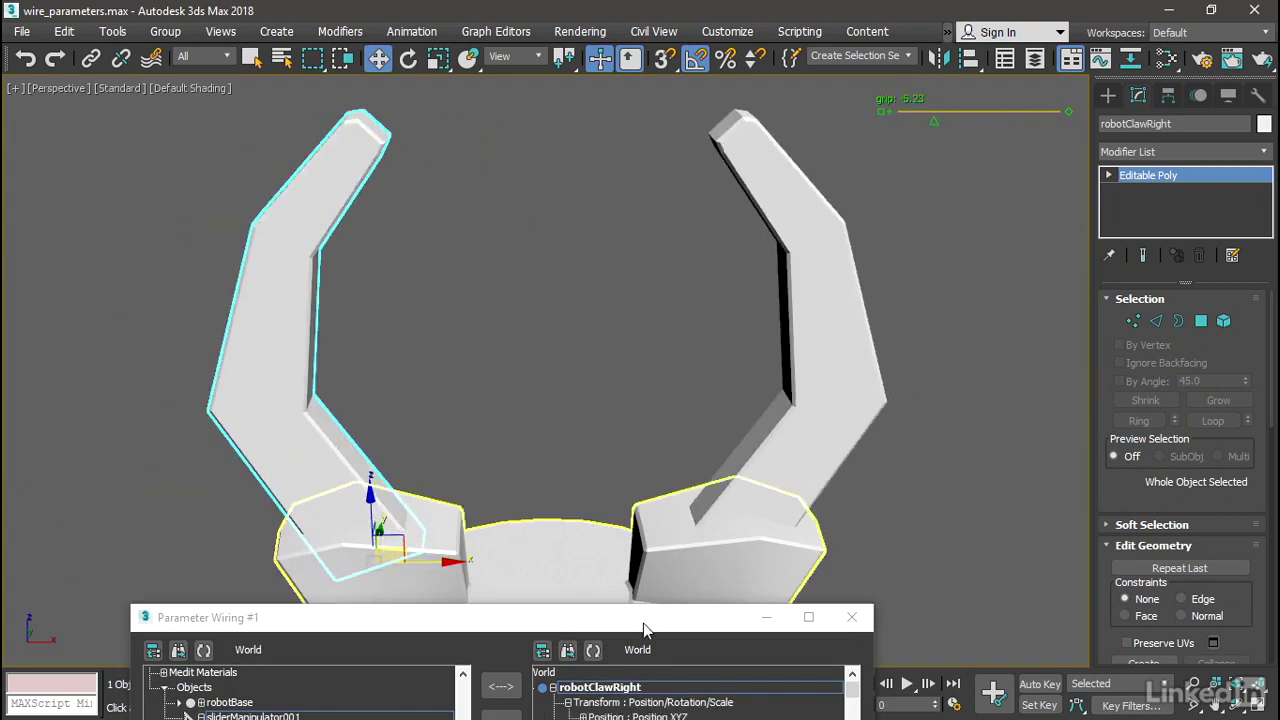
left_click_drag(645, 628, 610, 288)
left_click(826, 279)
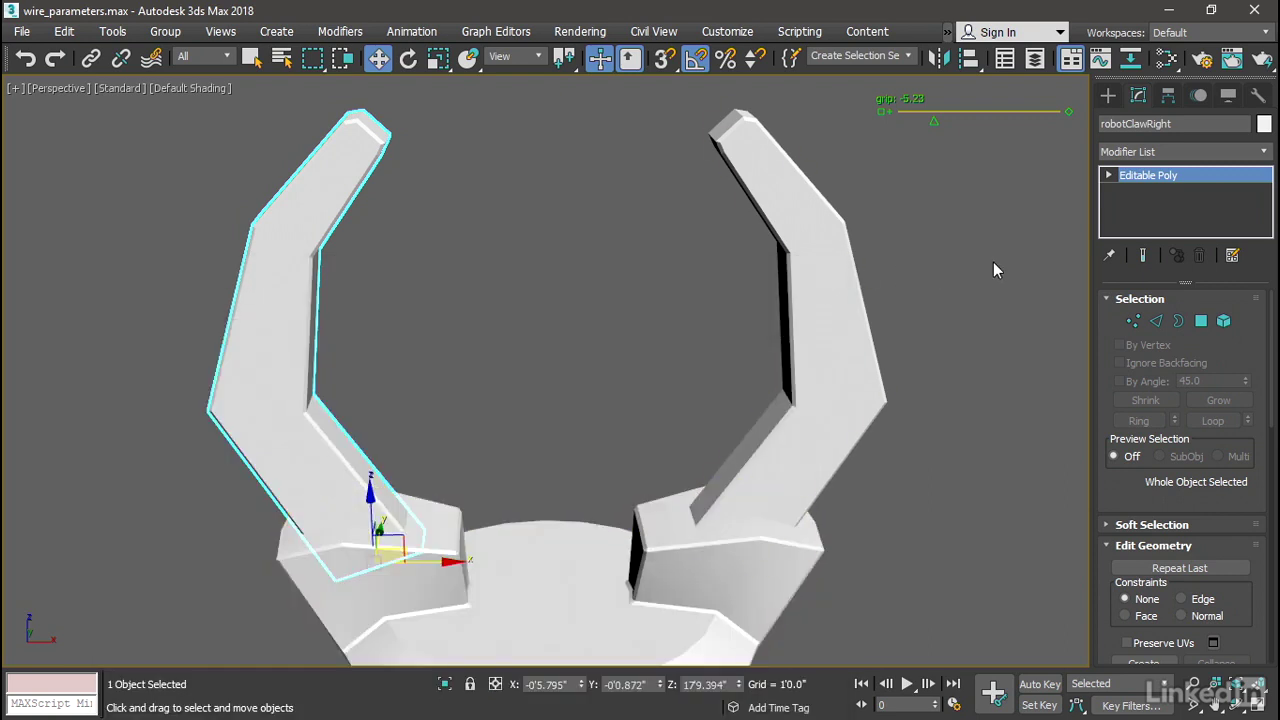